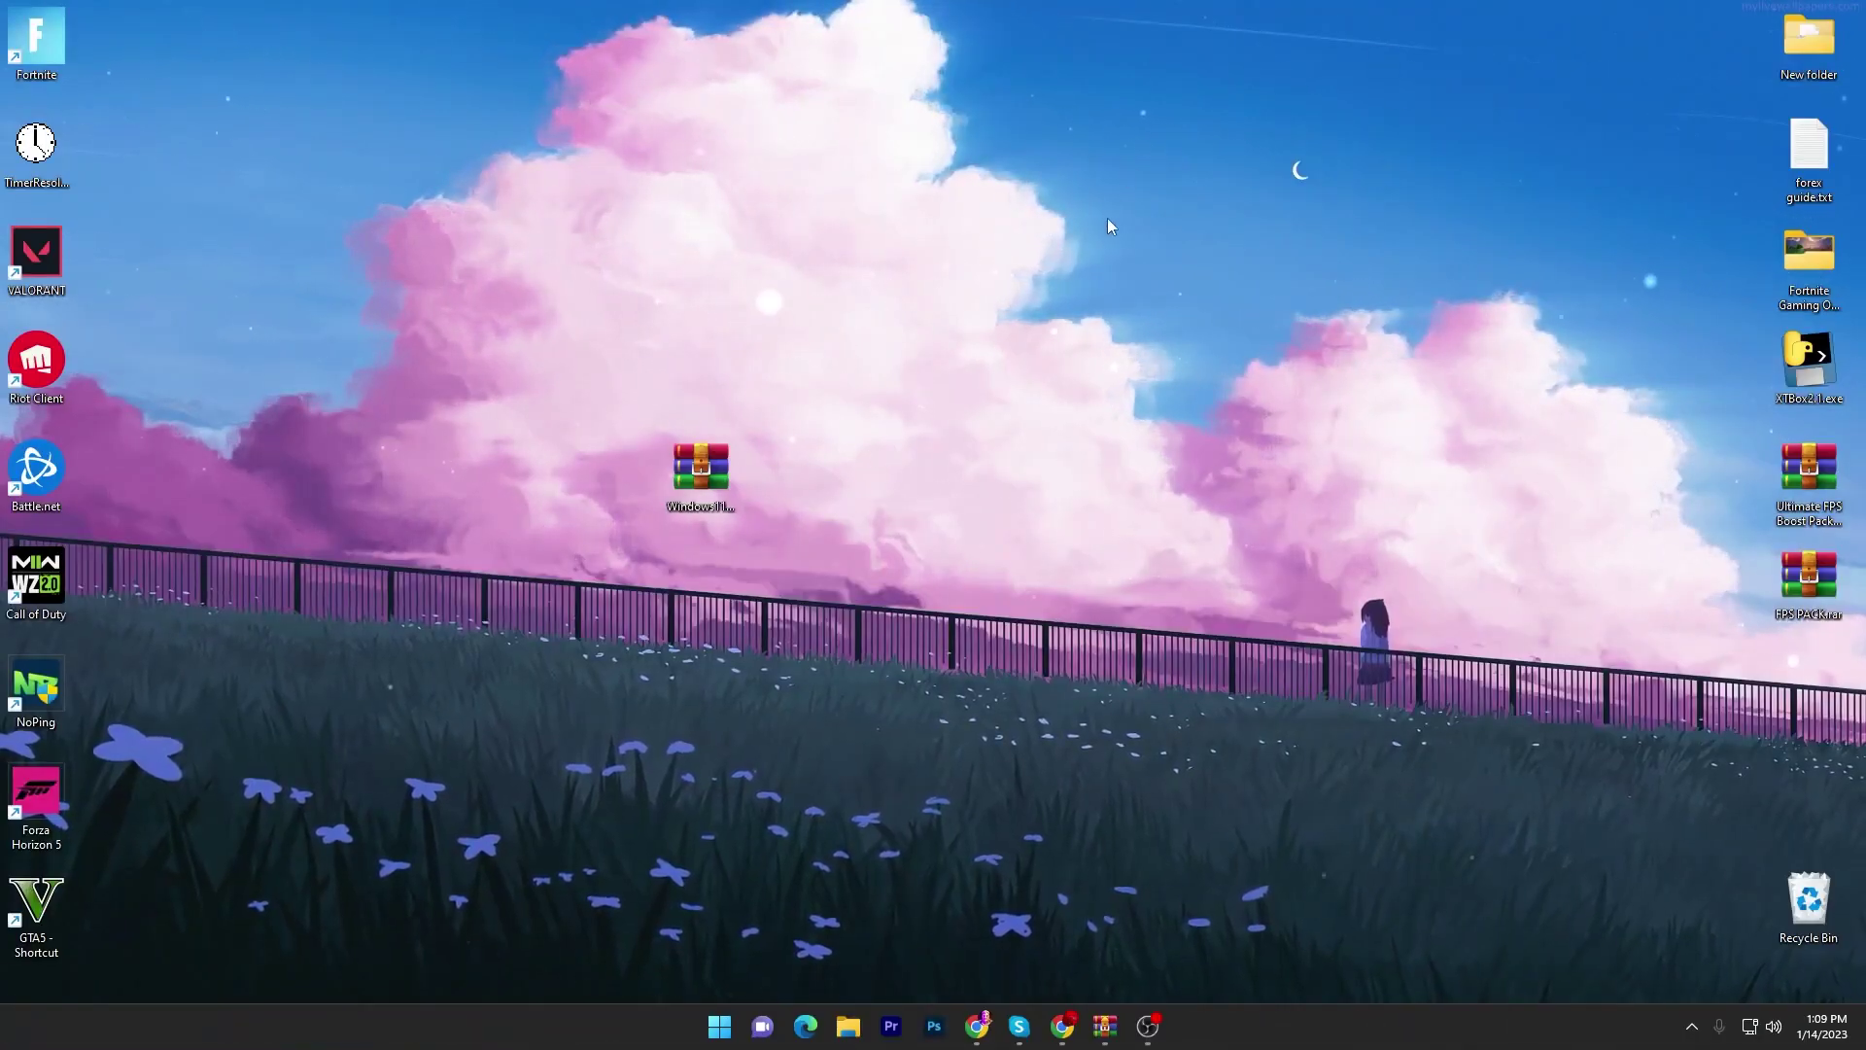
# Open the UPTO Packs 'How to Optimize Windows for Gaming' article from Chapter 3 Packs and scroll to its download section
pyautogui.click(679, 478)
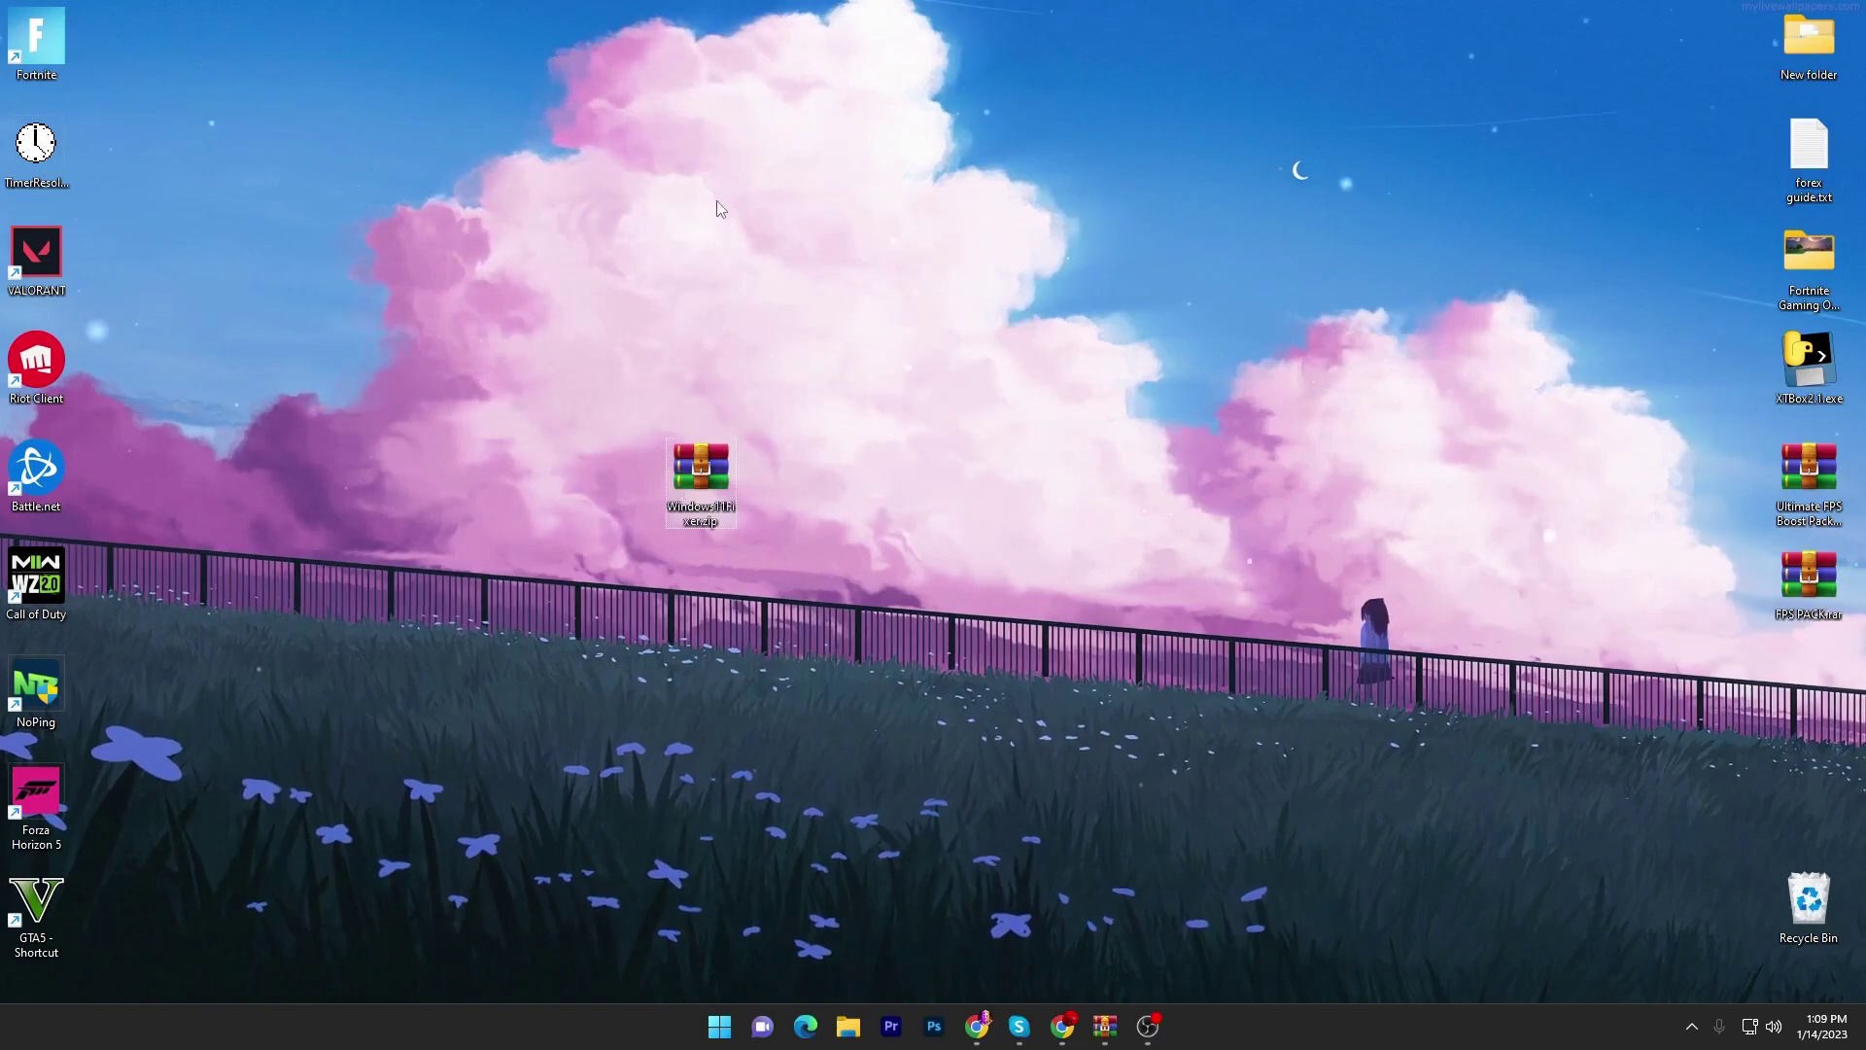
pyautogui.click(1063, 1028)
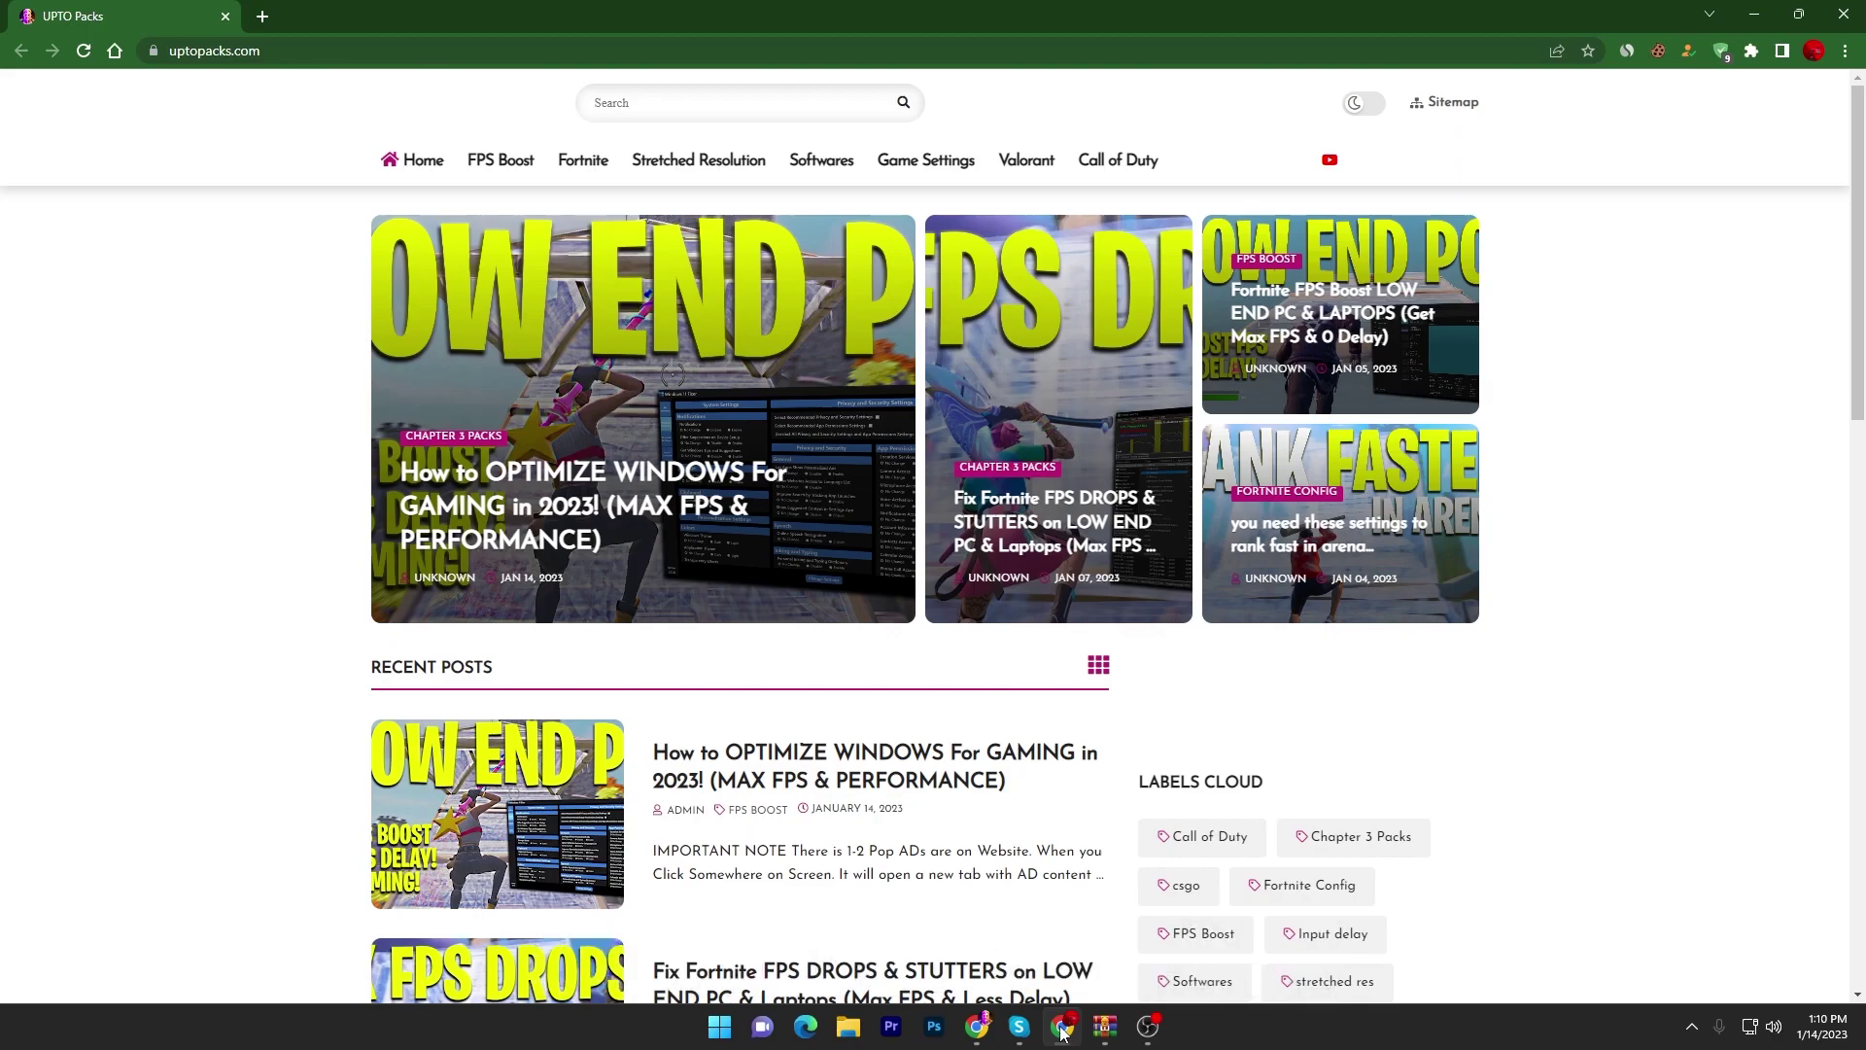
pyautogui.click(586, 173)
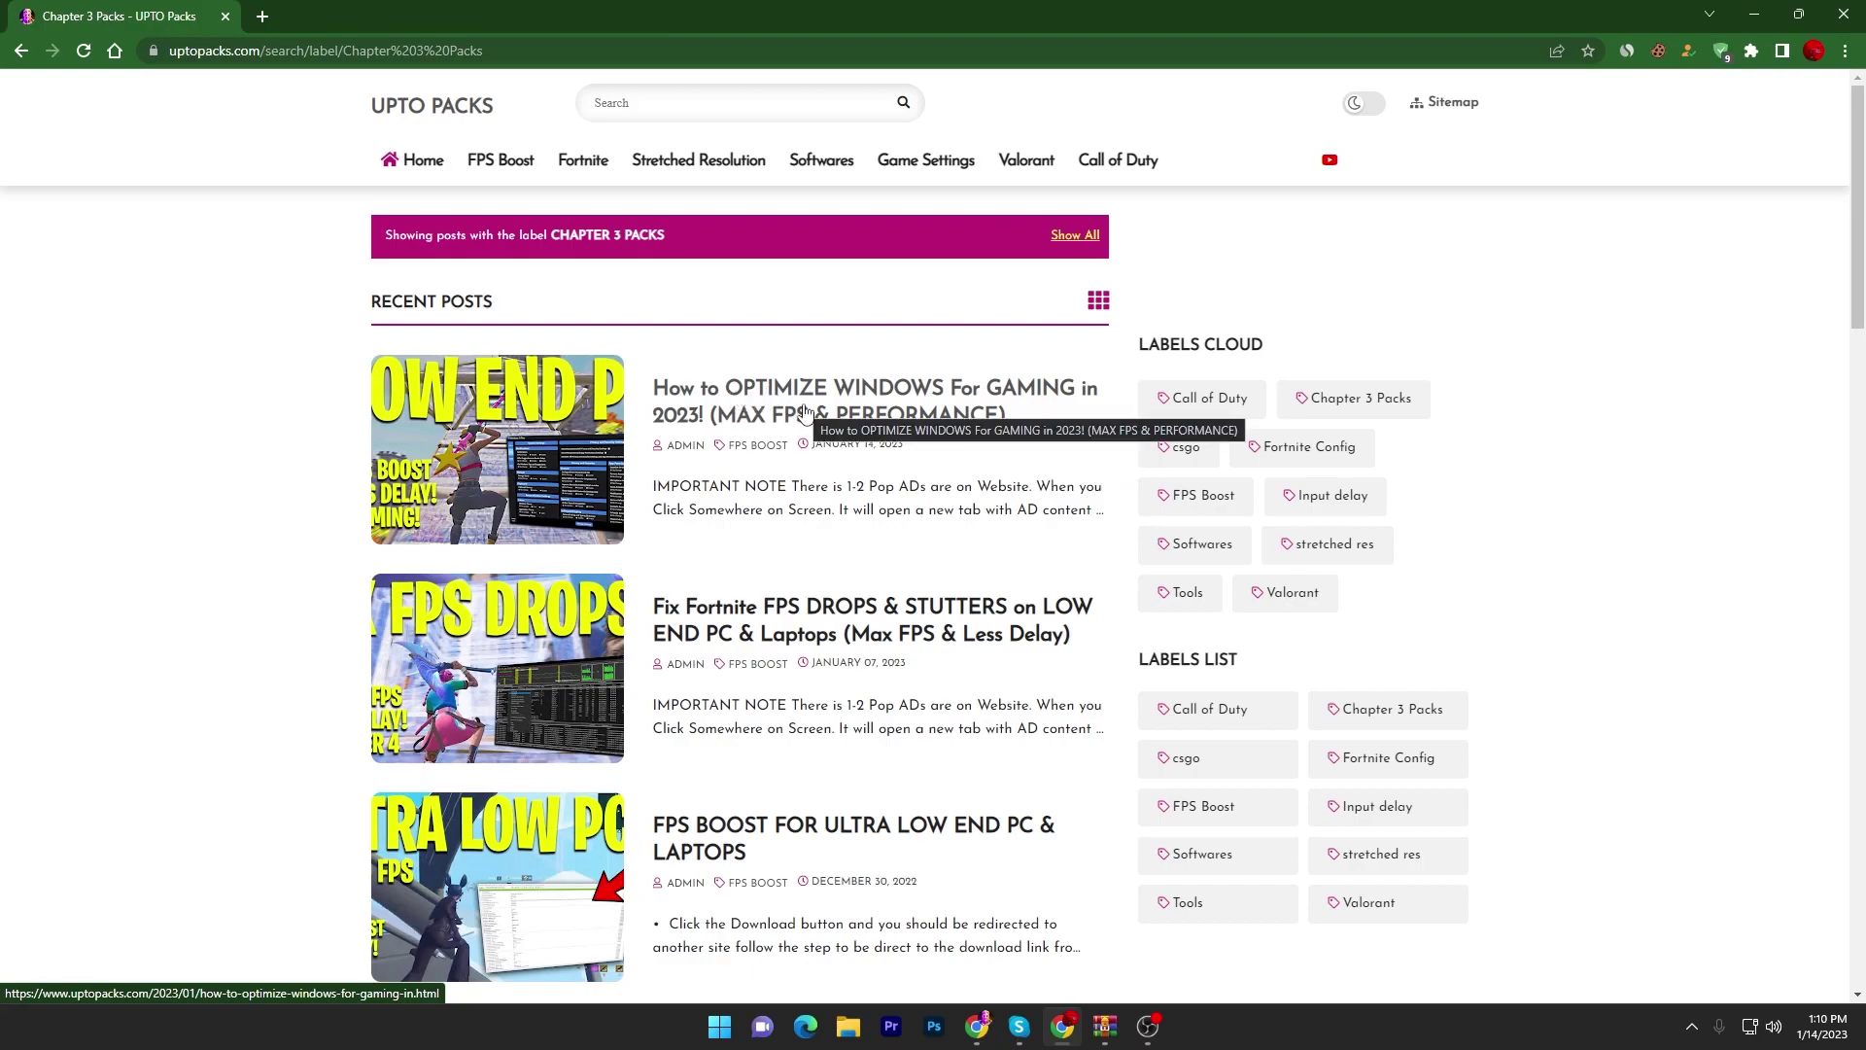
pyautogui.click(500, 450)
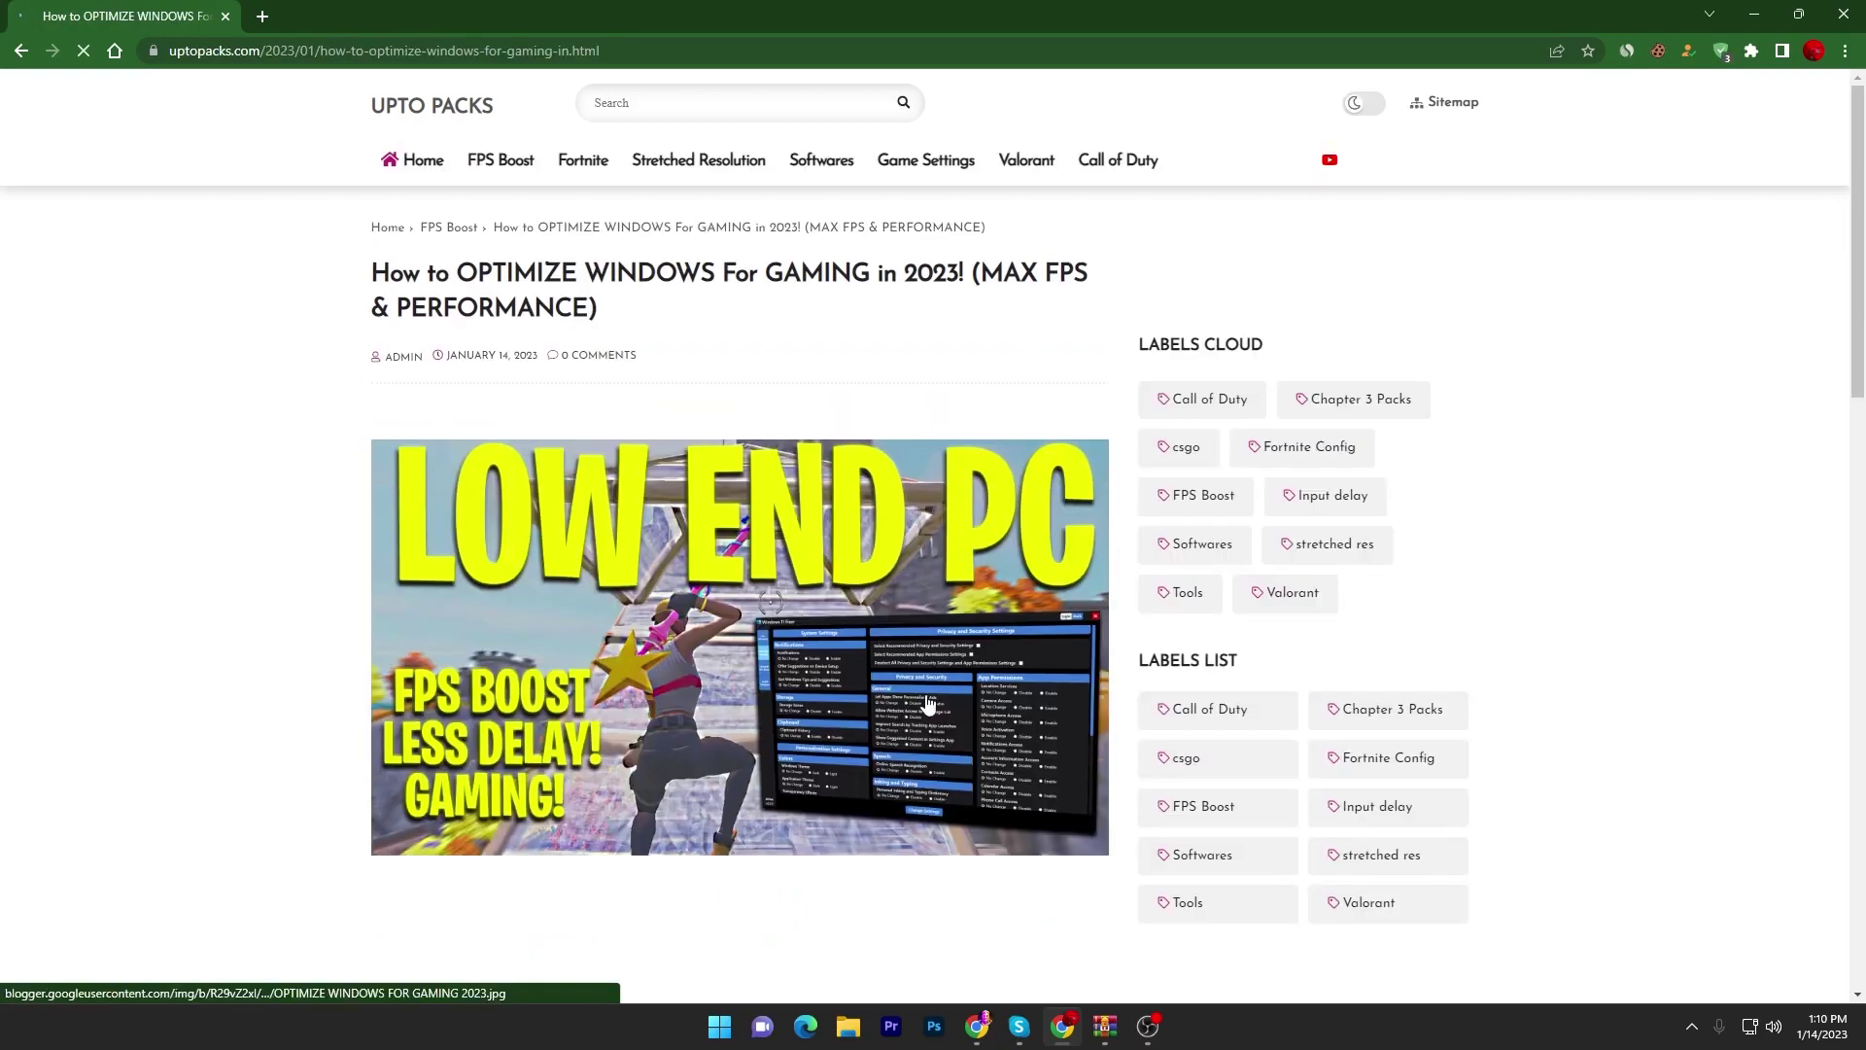
pyautogui.scroll(-6, 792, 491)
pyautogui.scroll(-5, 804, 609)
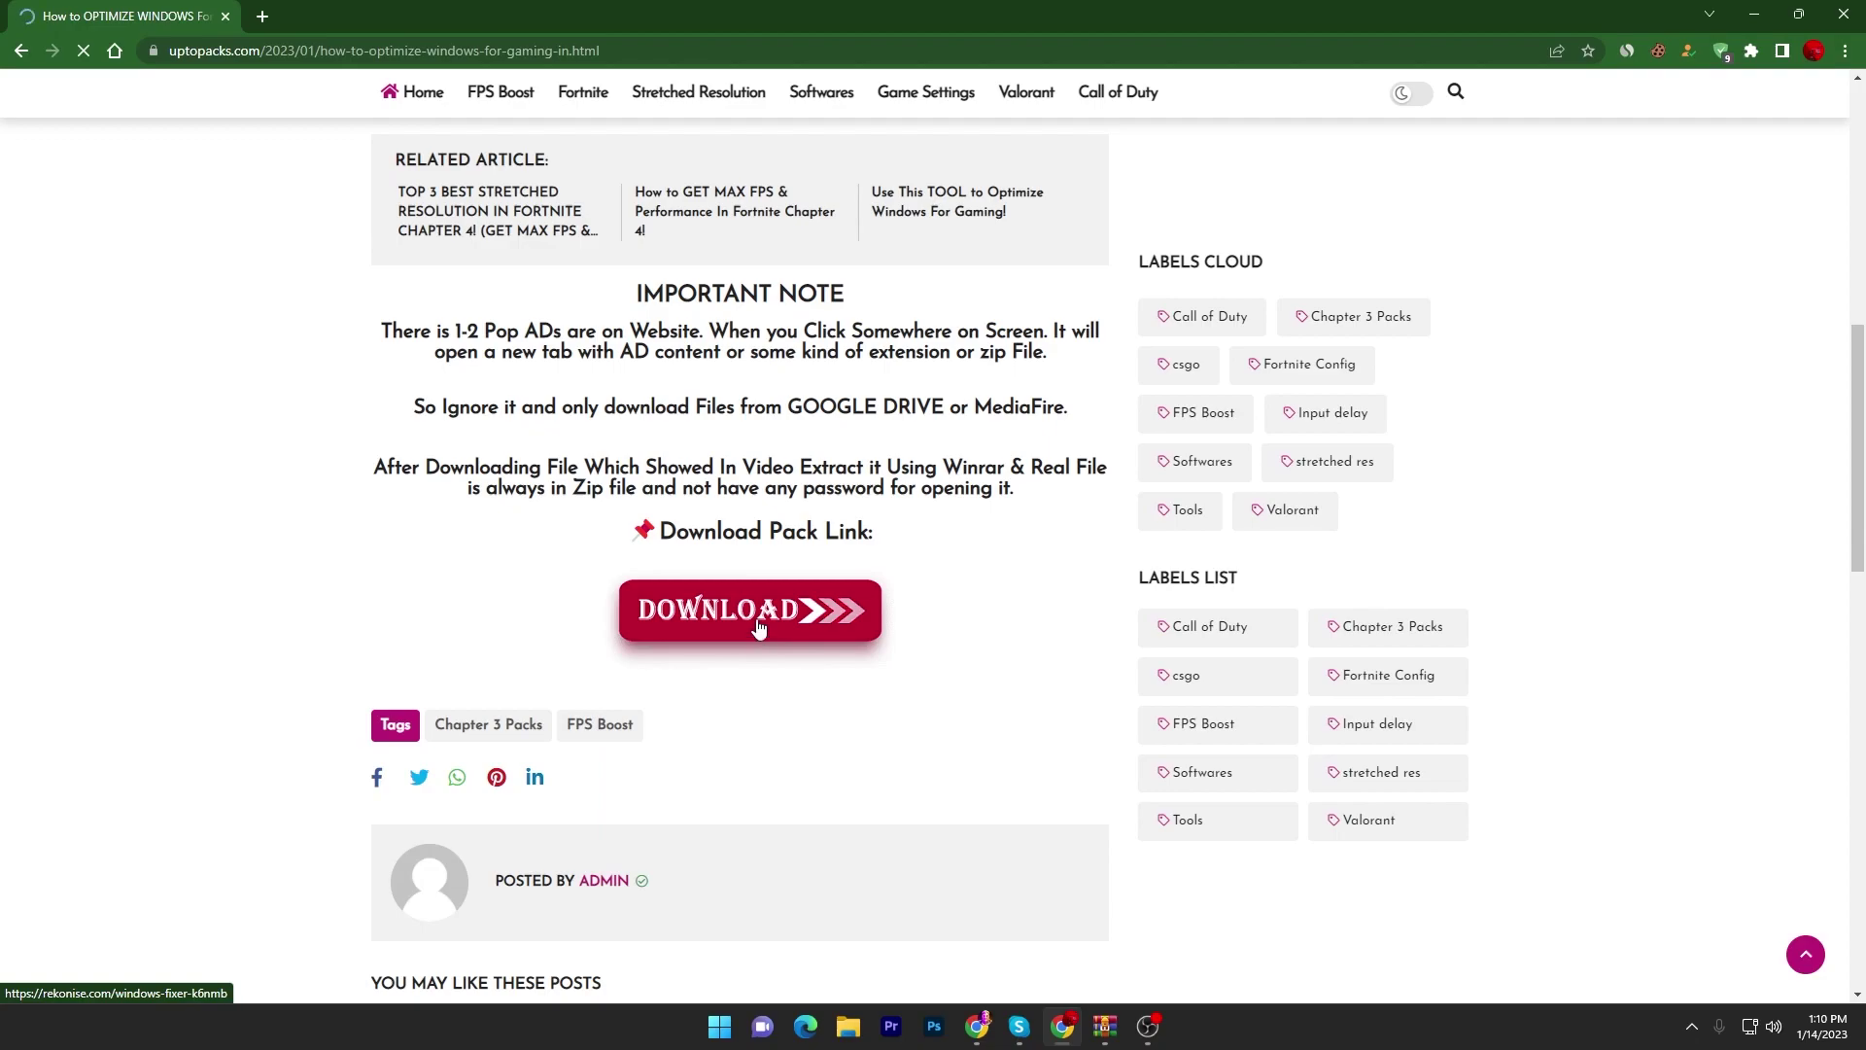
pyautogui.click(1755, 13)
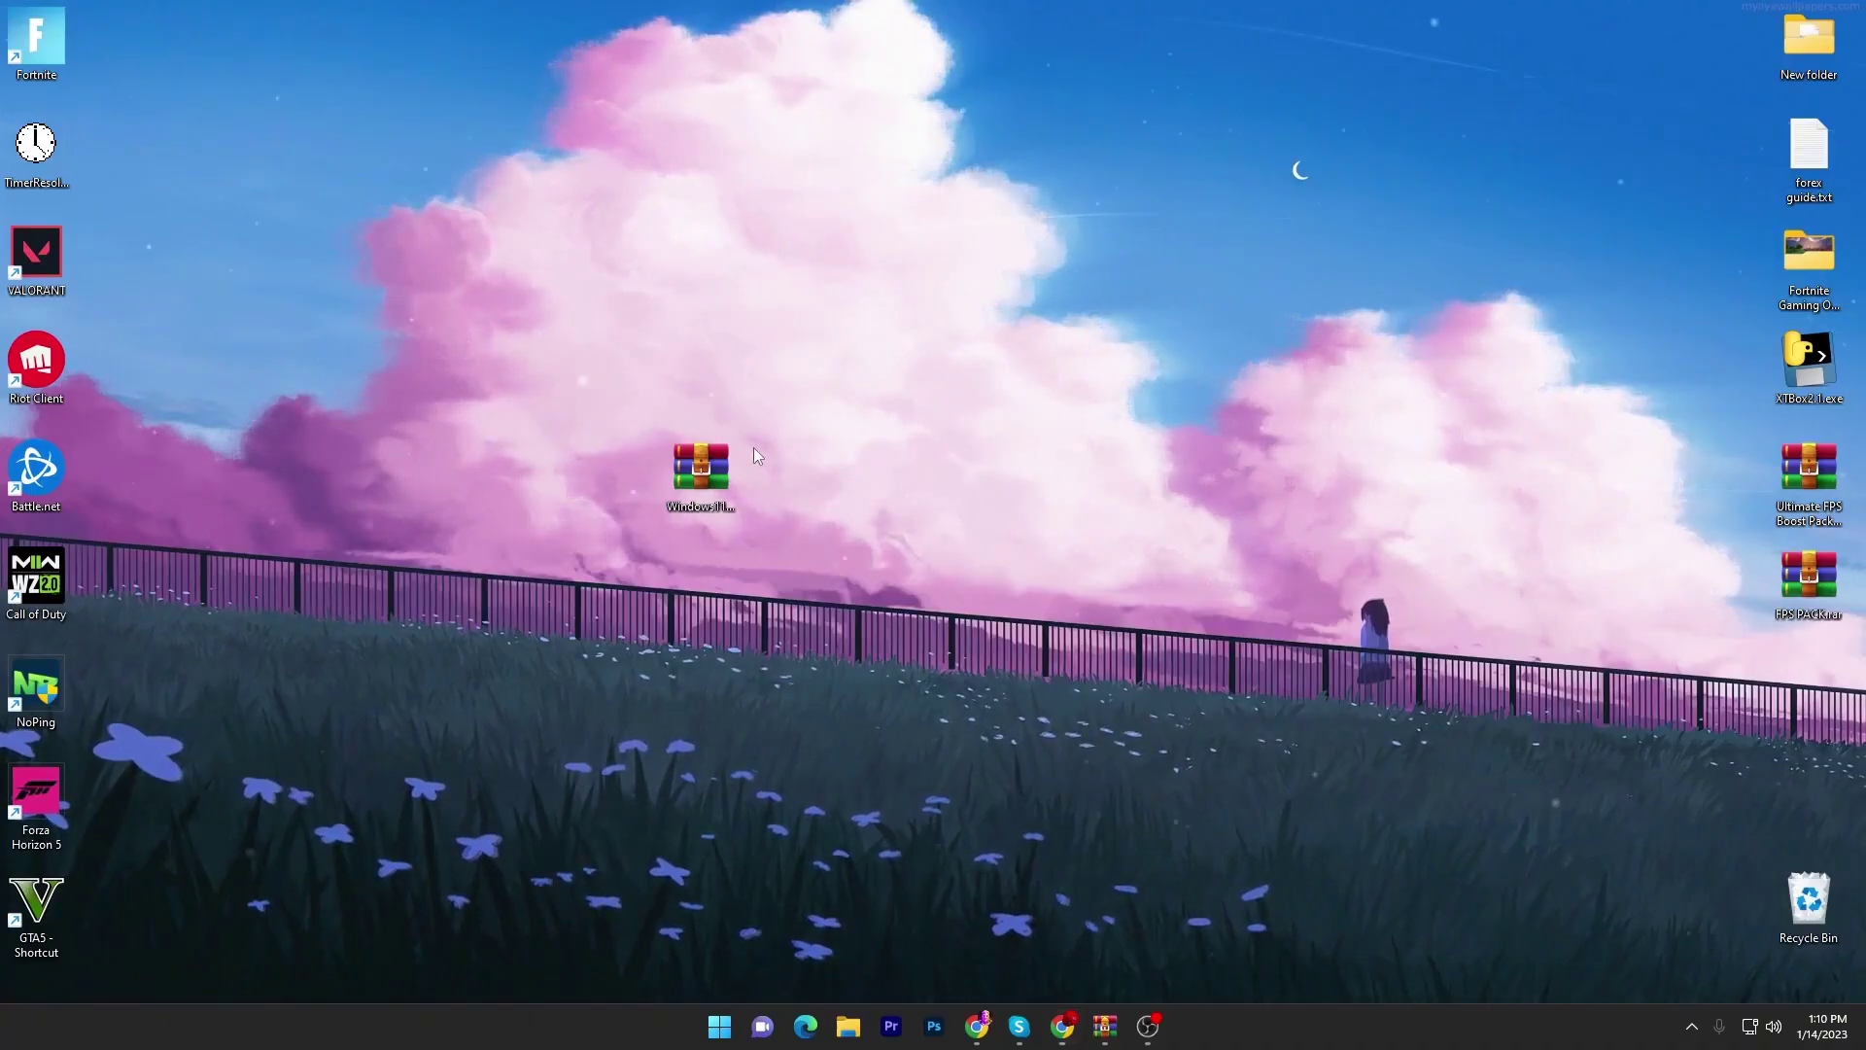
# Extract Windows11Fixer.zip with WinRAR into a Windows11Fixer folder on the desktop
pyautogui.rightClick(698, 463)
pyautogui.moveTo(755, 540)
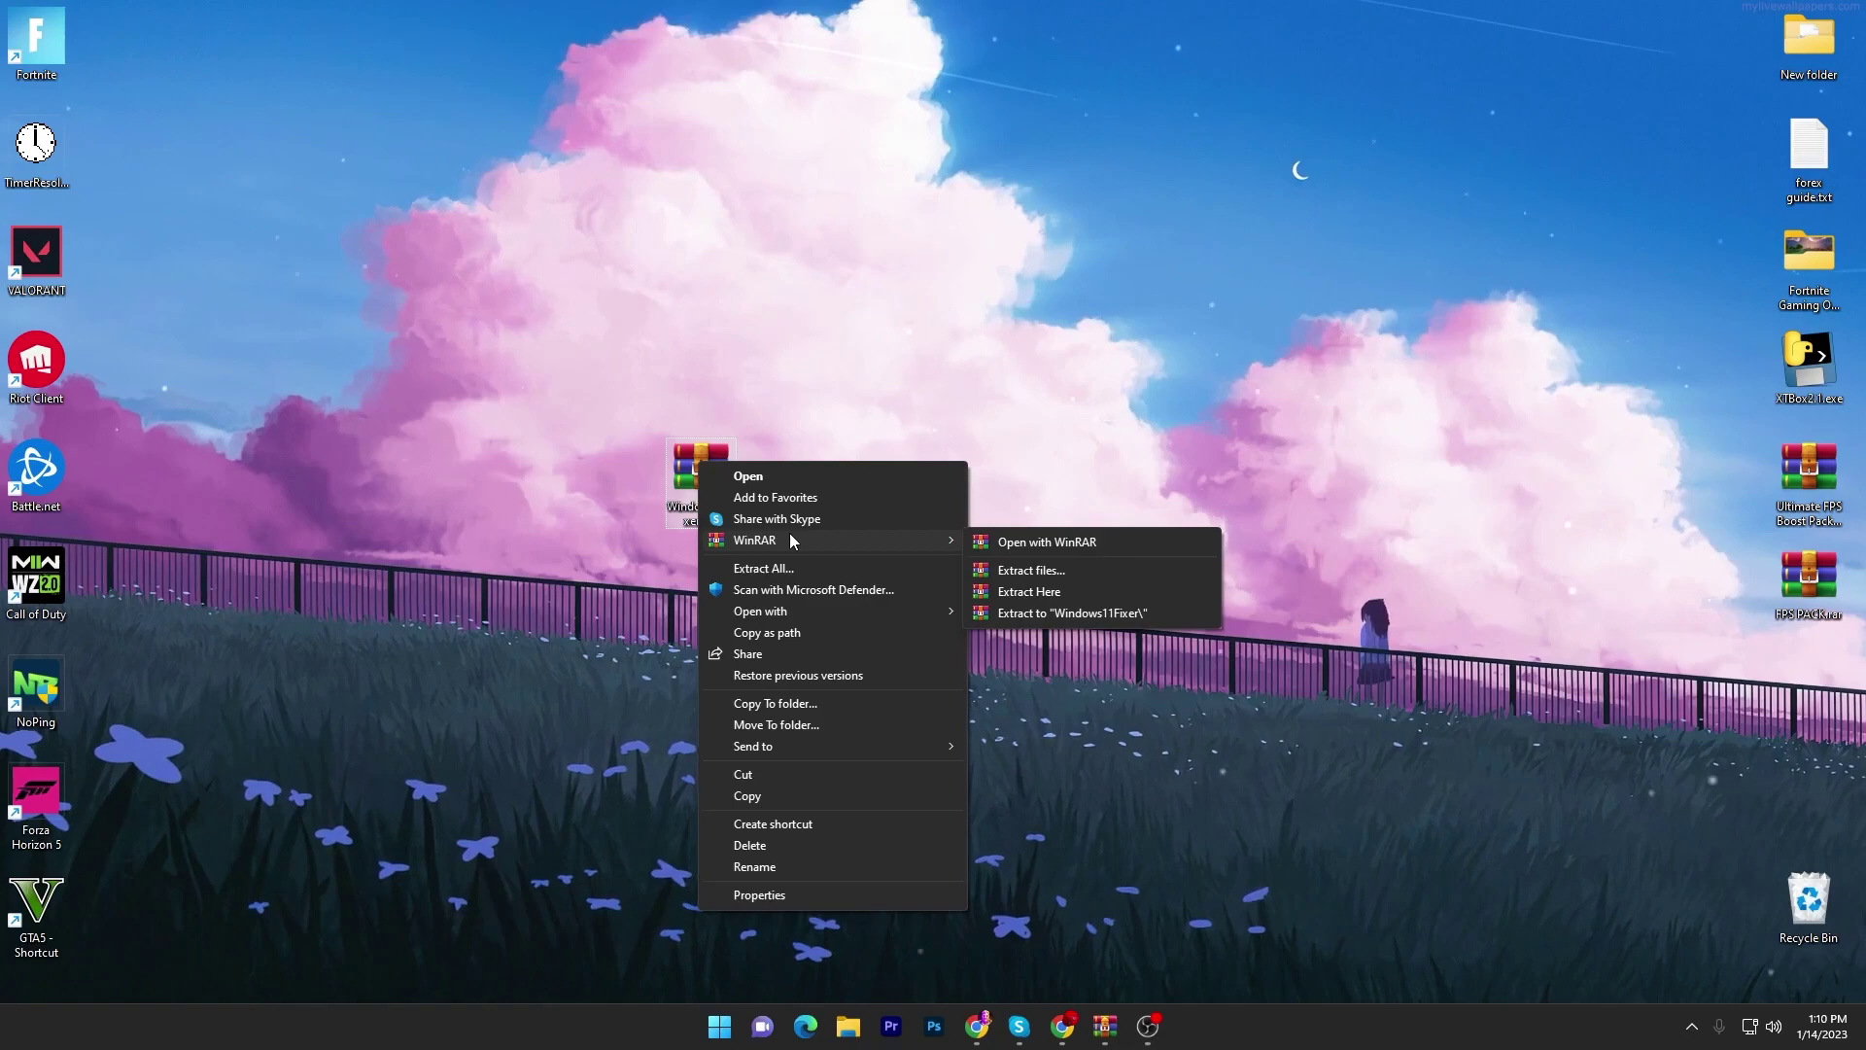
pyautogui.click(1042, 589)
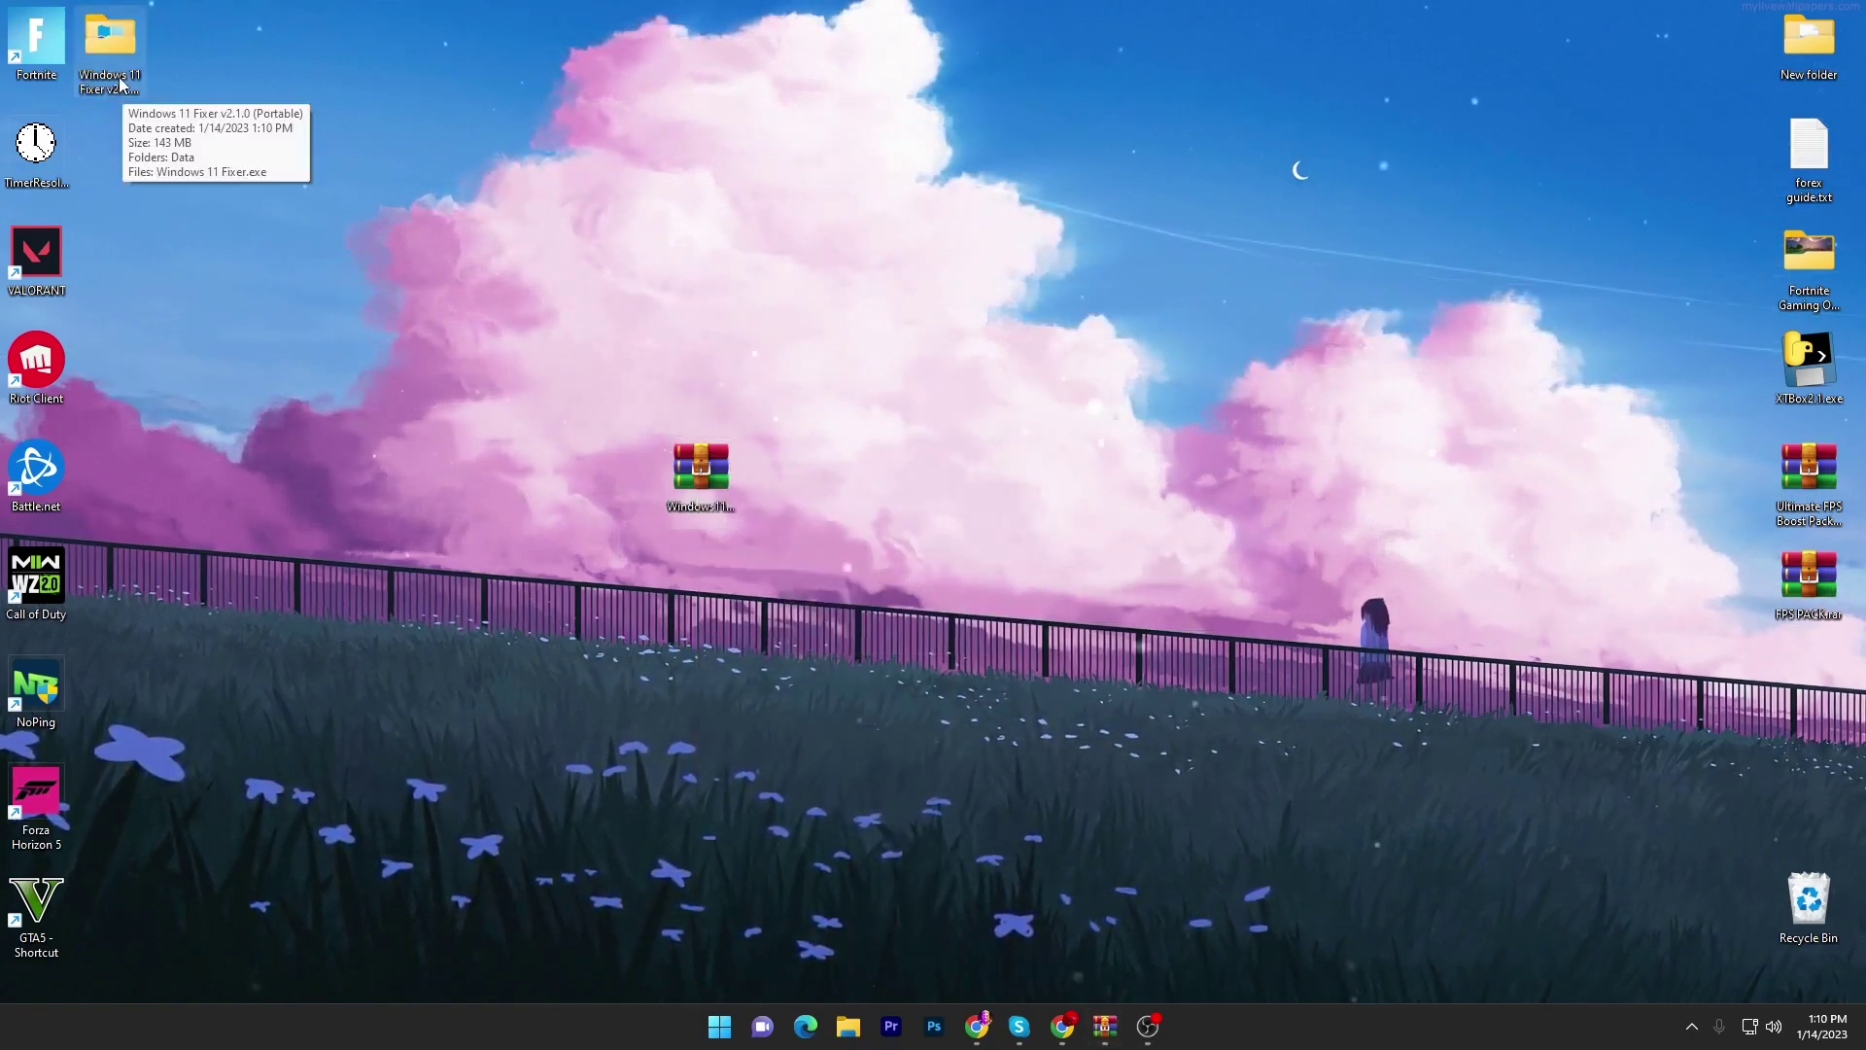
pyautogui.moveTo(109, 58); pyautogui.dragTo(767, 522)
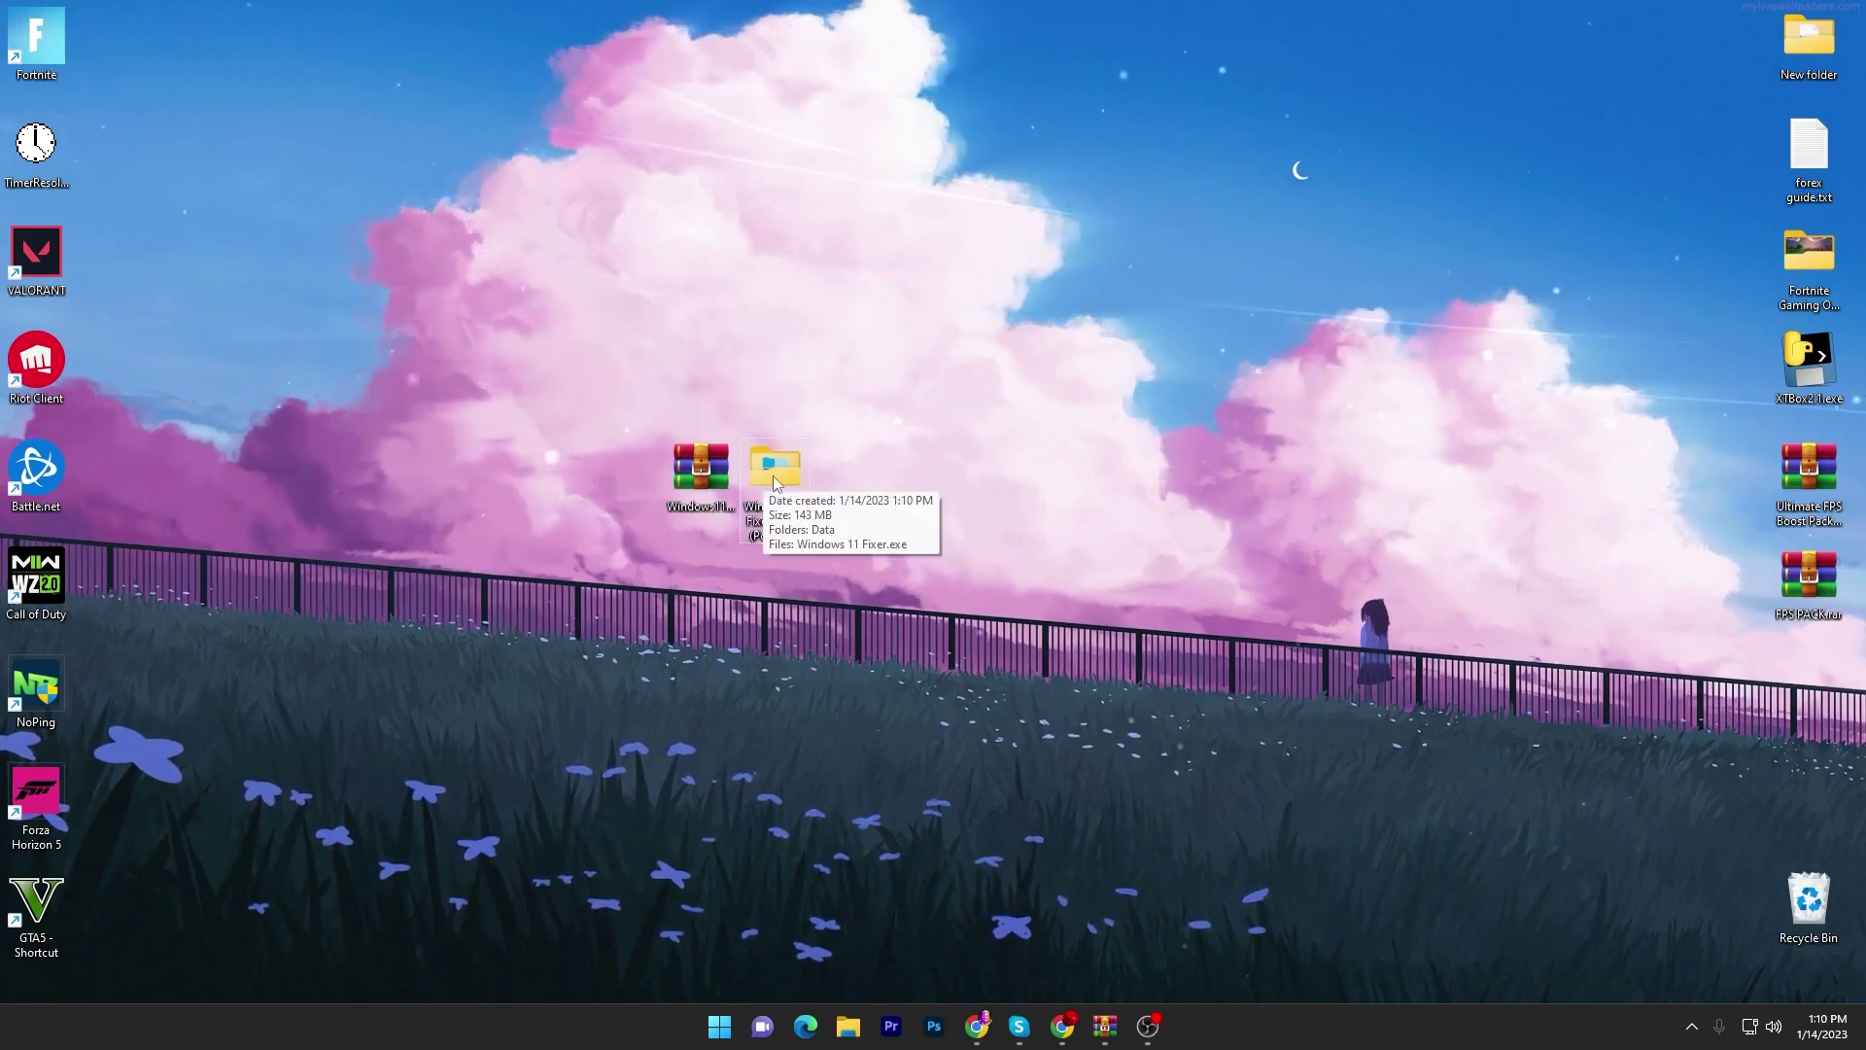
# Open the extracted Windows 11 Fixer folder and launch Windows 11 Fixer.exe
pyautogui.doubleClick(773, 476)
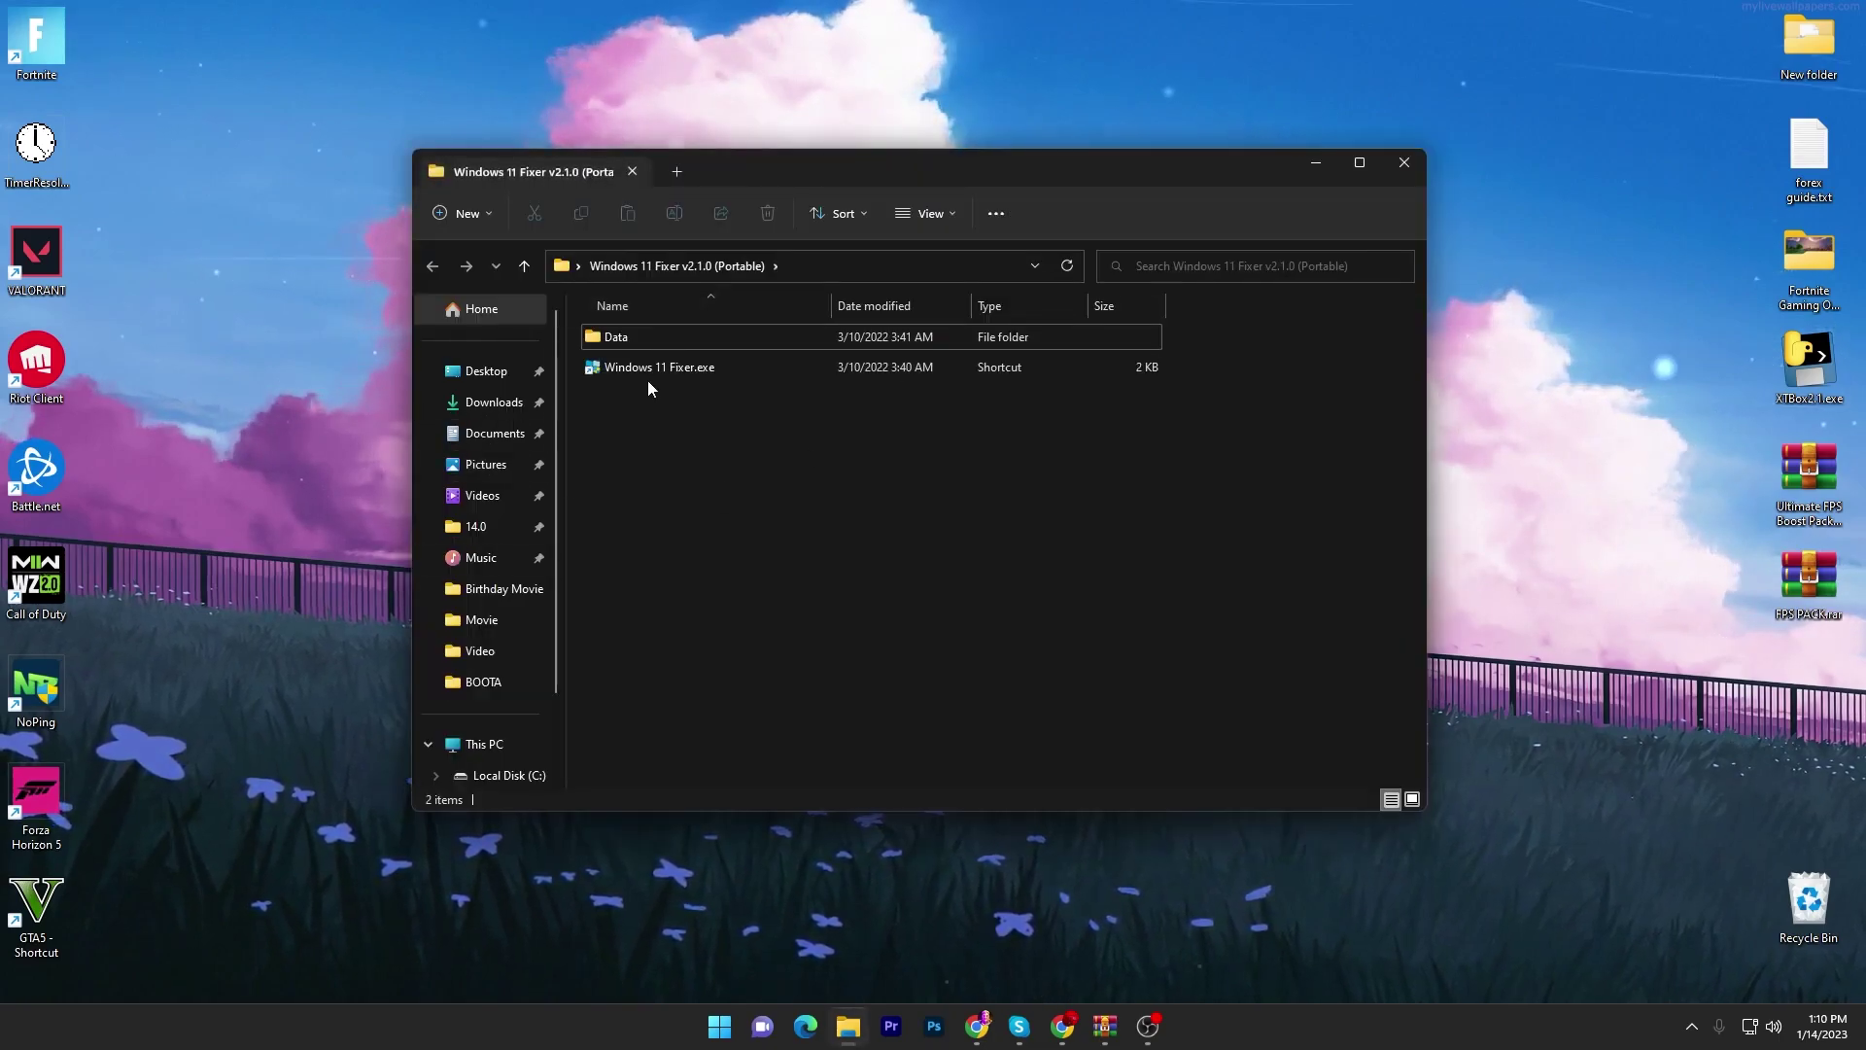
pyautogui.doubleClick(616, 337)
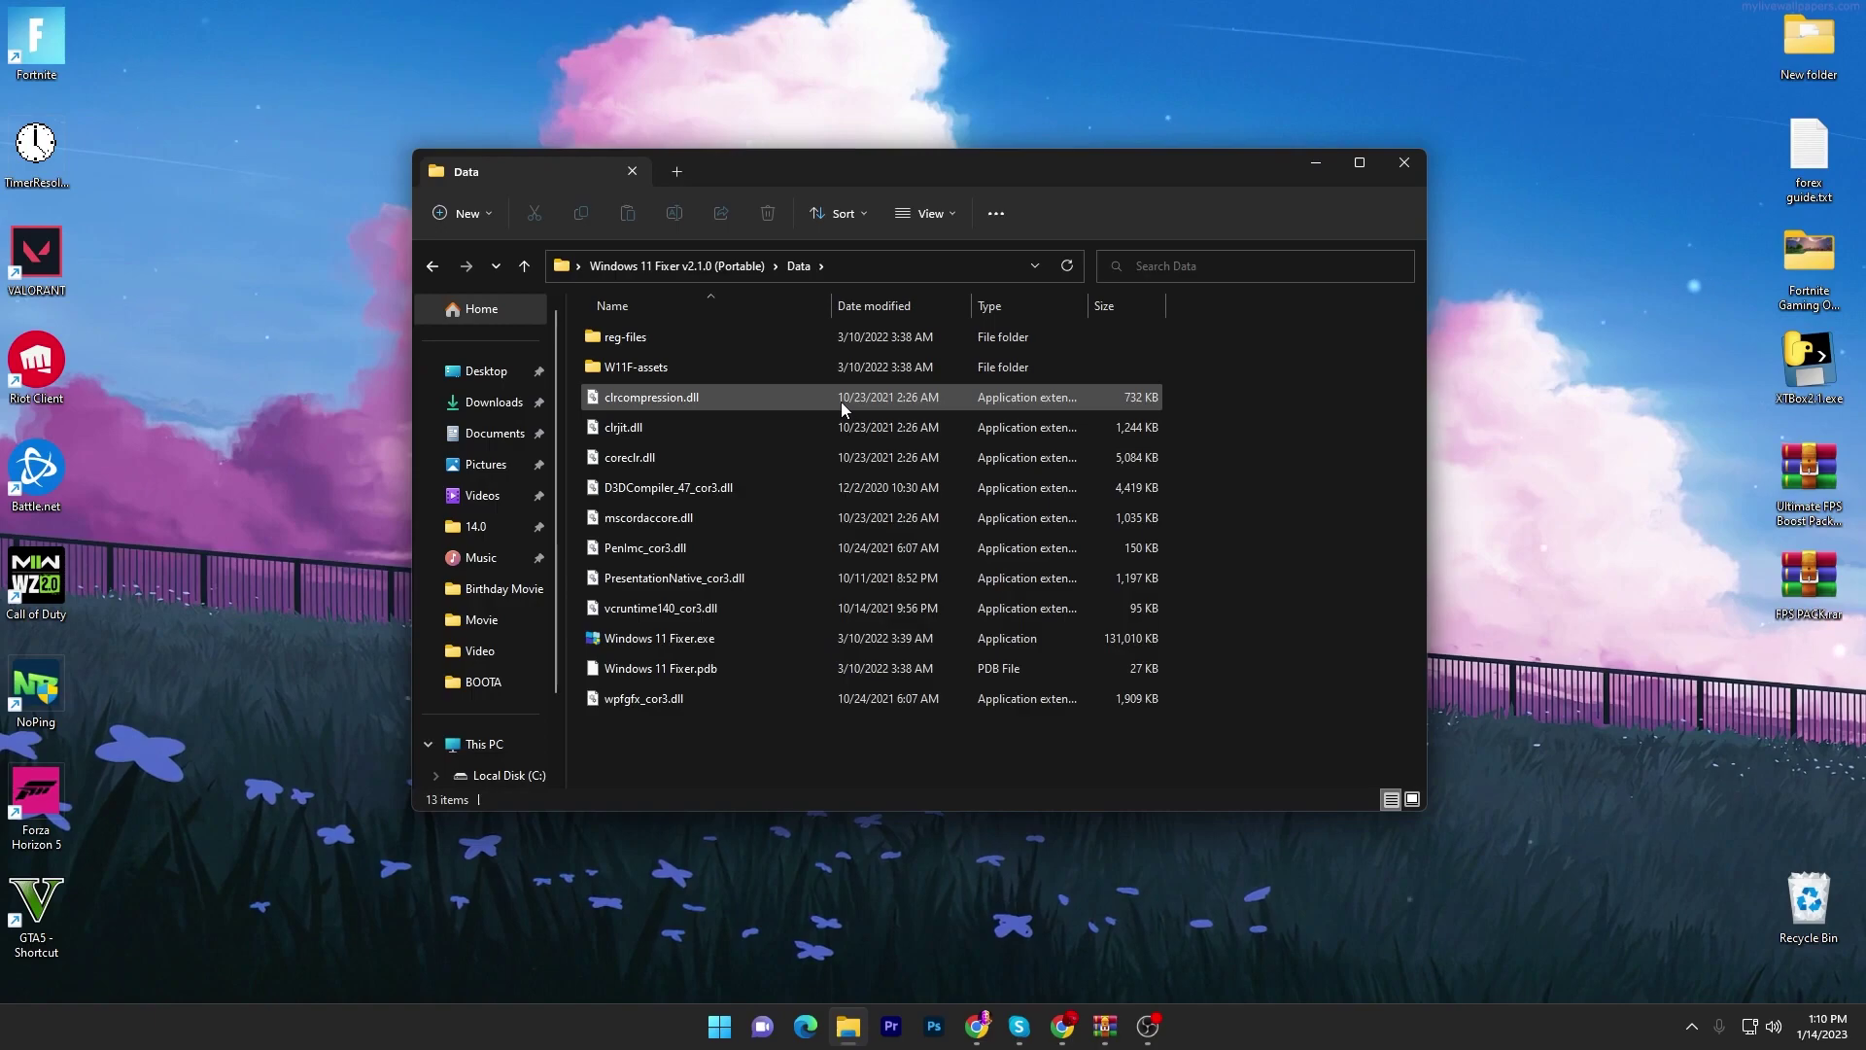
pyautogui.hotkey('alt', 'Left')
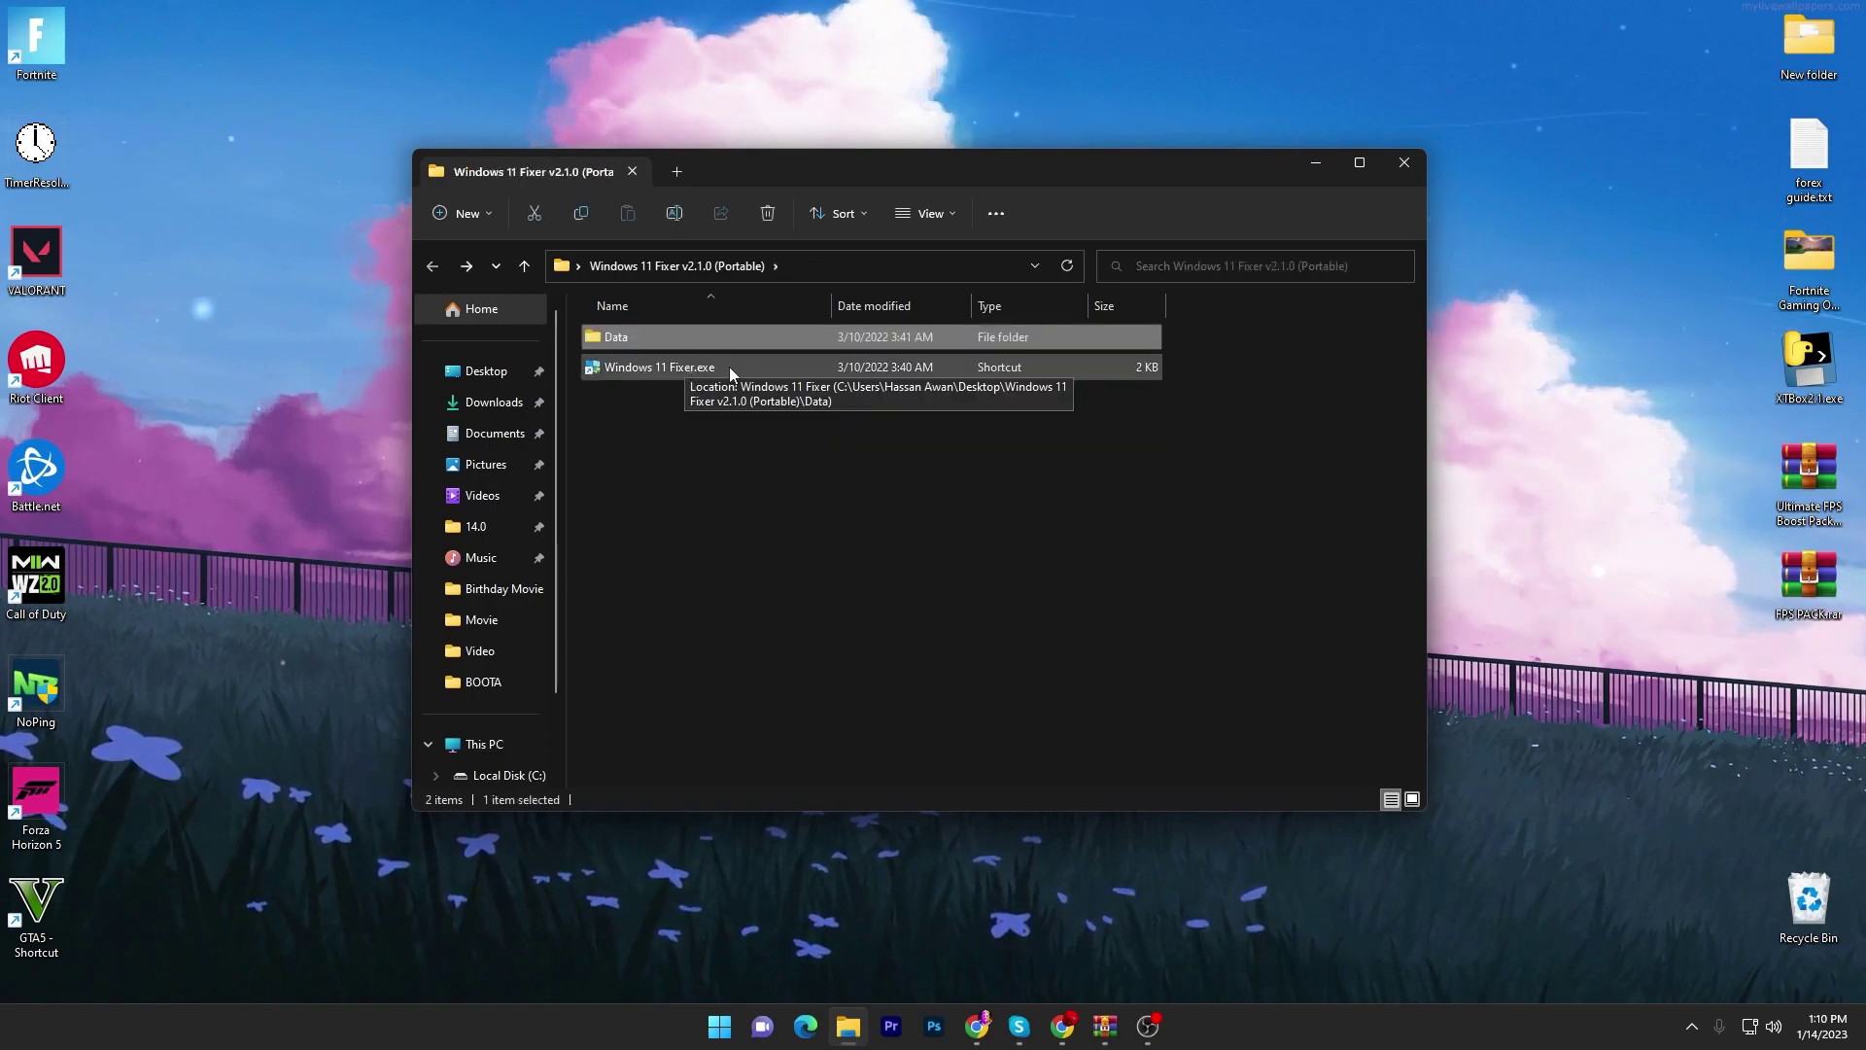
pyautogui.doubleClick(673, 368)
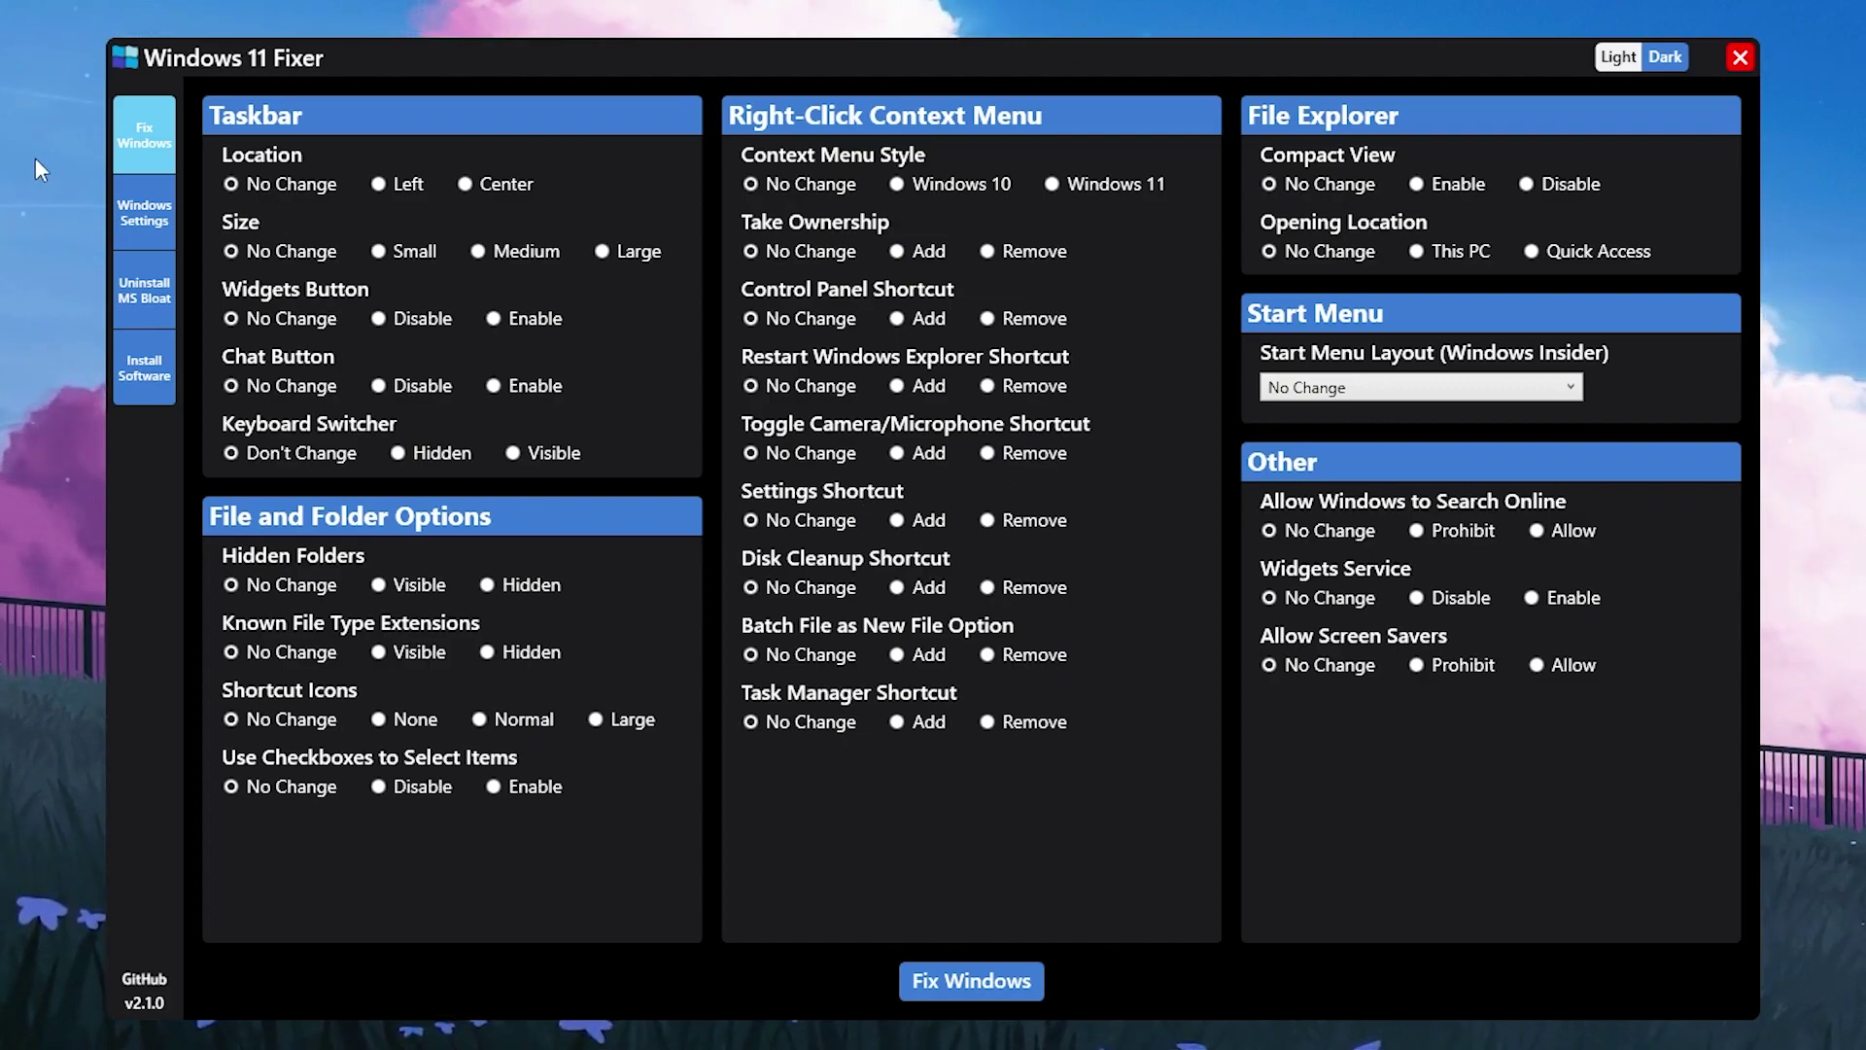
# On the Windows Settings page, disable Windows tips and suggestions and Clipboard History
pyautogui.click(159, 228)
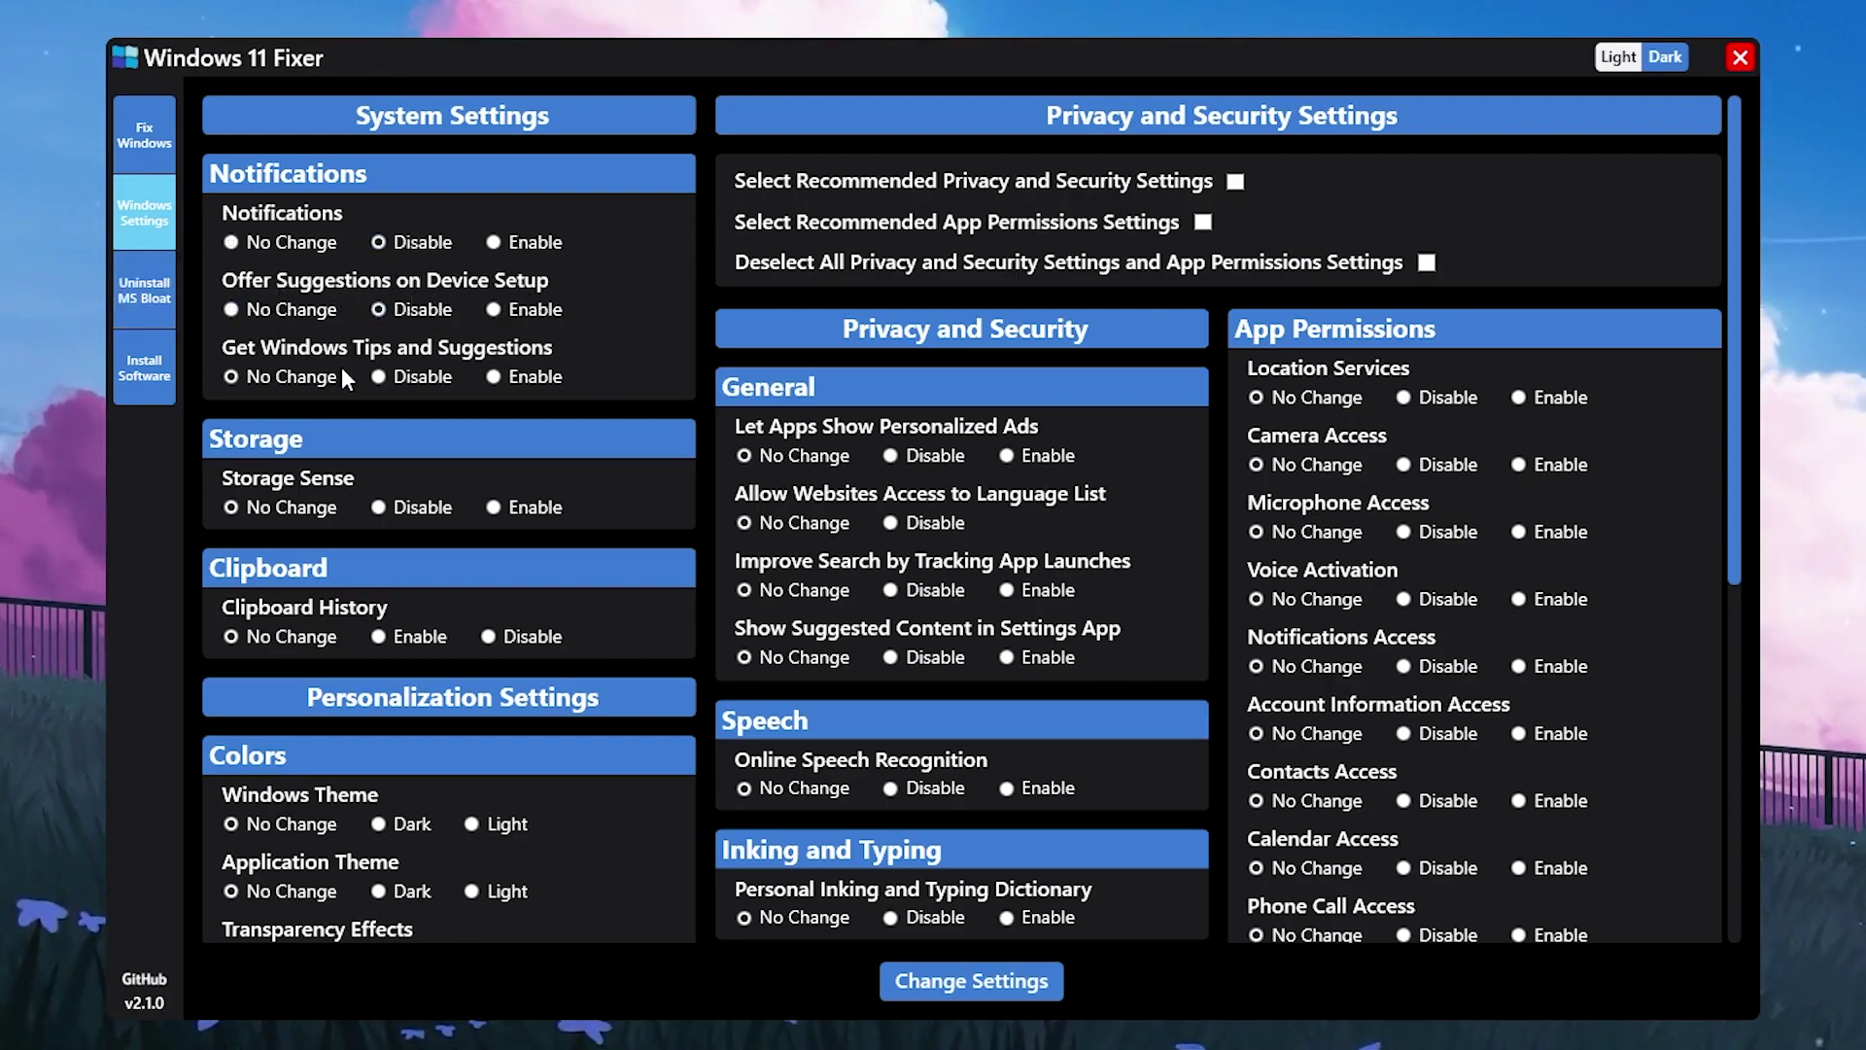
pyautogui.click(415, 377)
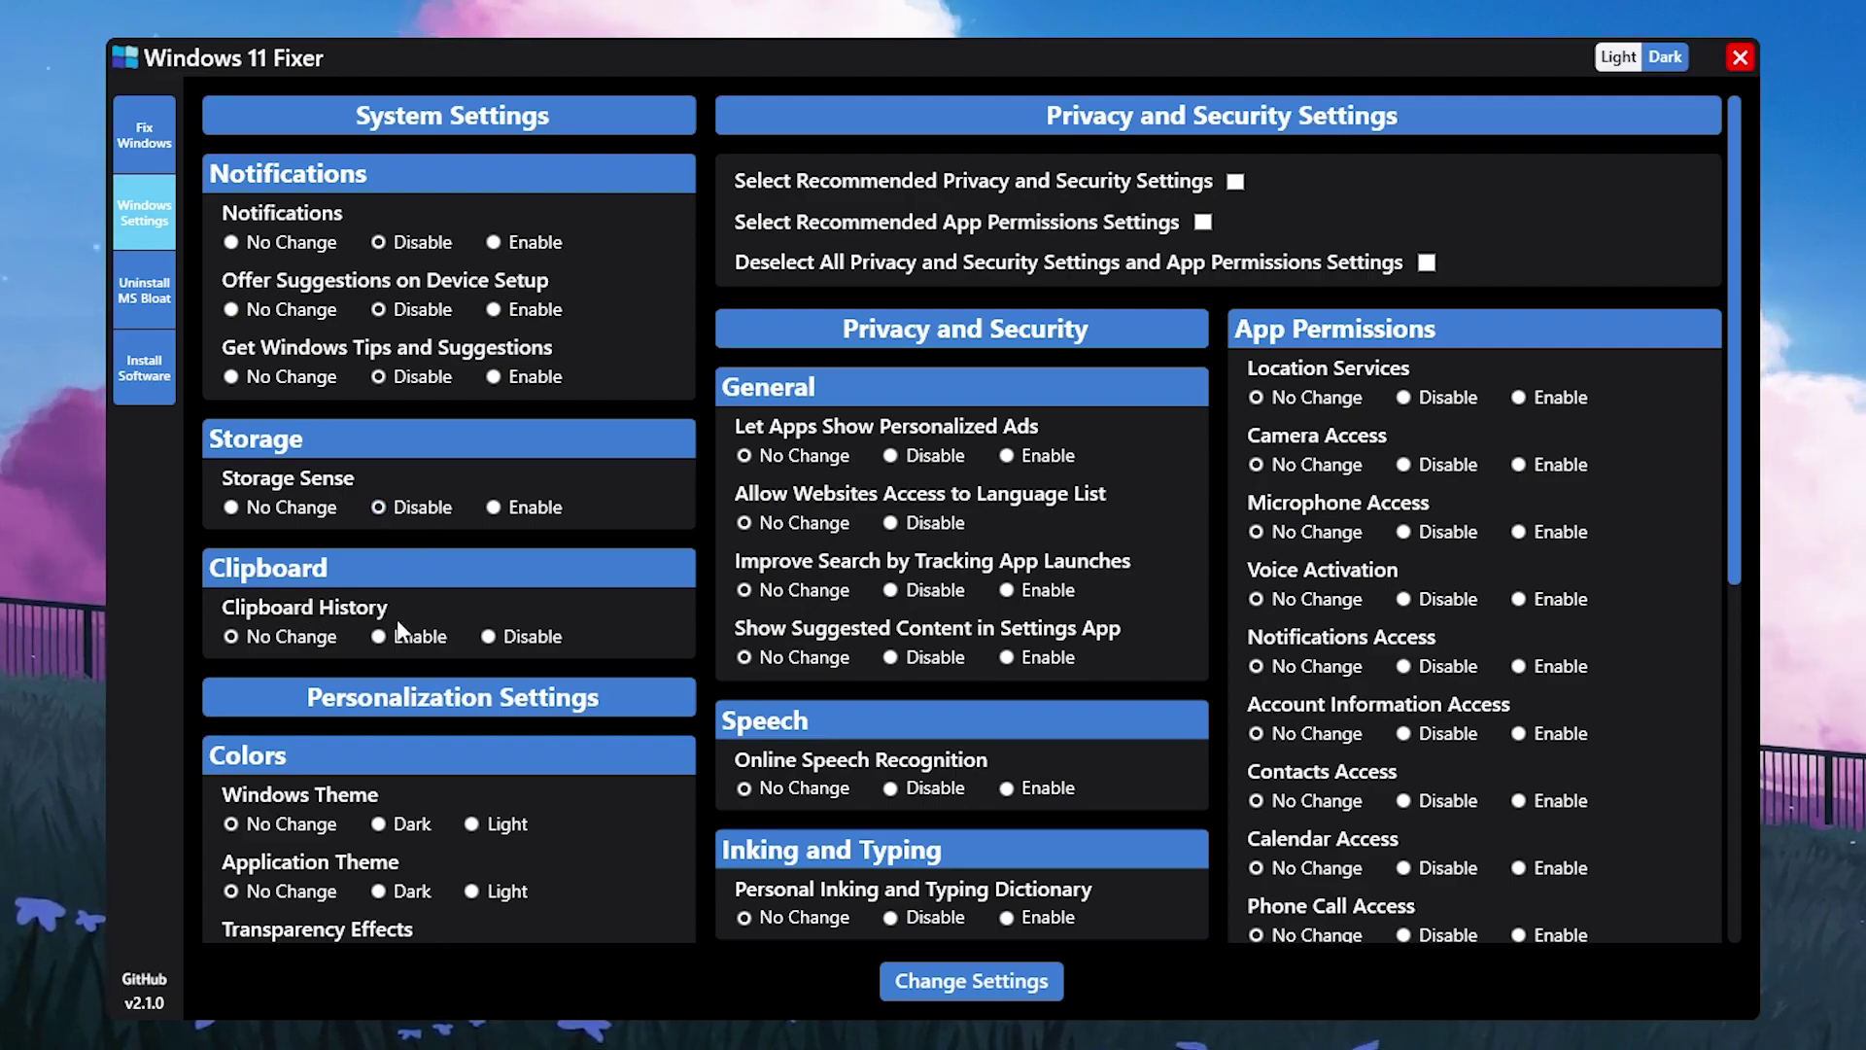
pyautogui.click(531, 636)
pyautogui.scroll(-3, 388, 596)
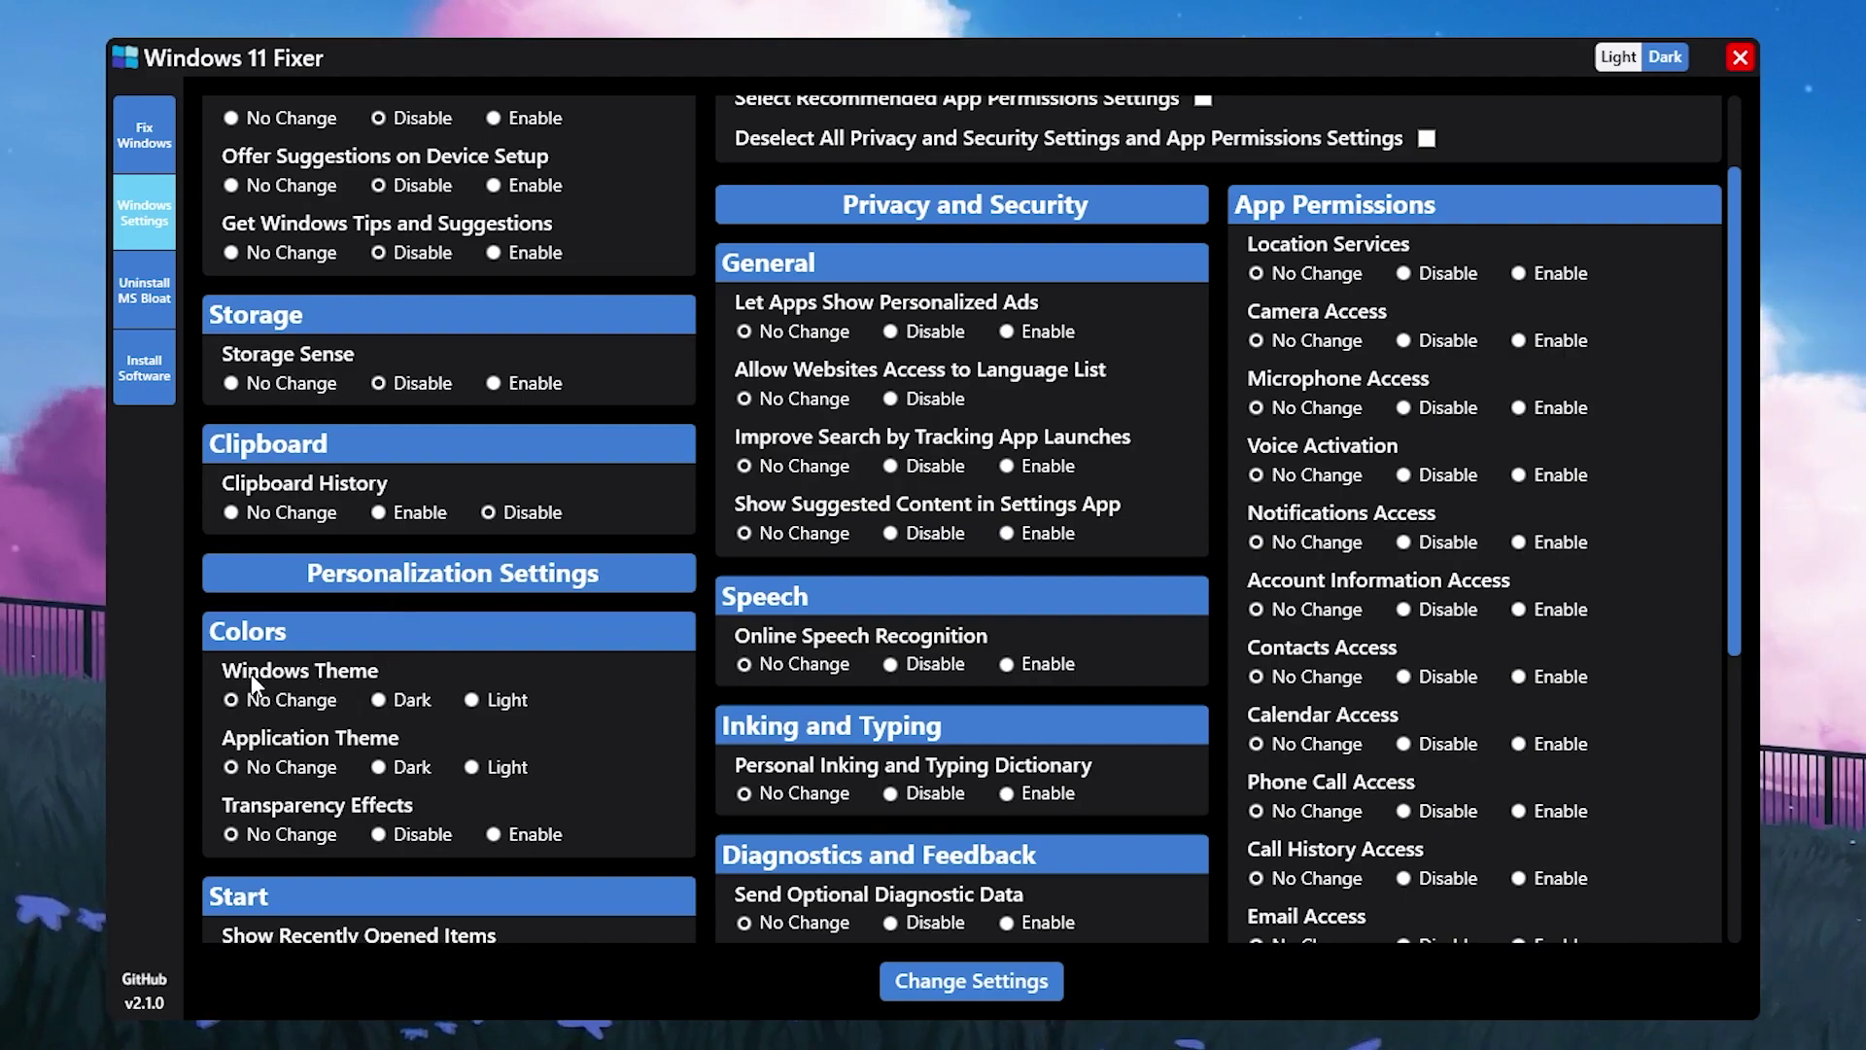
# Set Windows and app themes to Dark, disable transparency, and hide recently opened items in Start
pyautogui.click(404, 698)
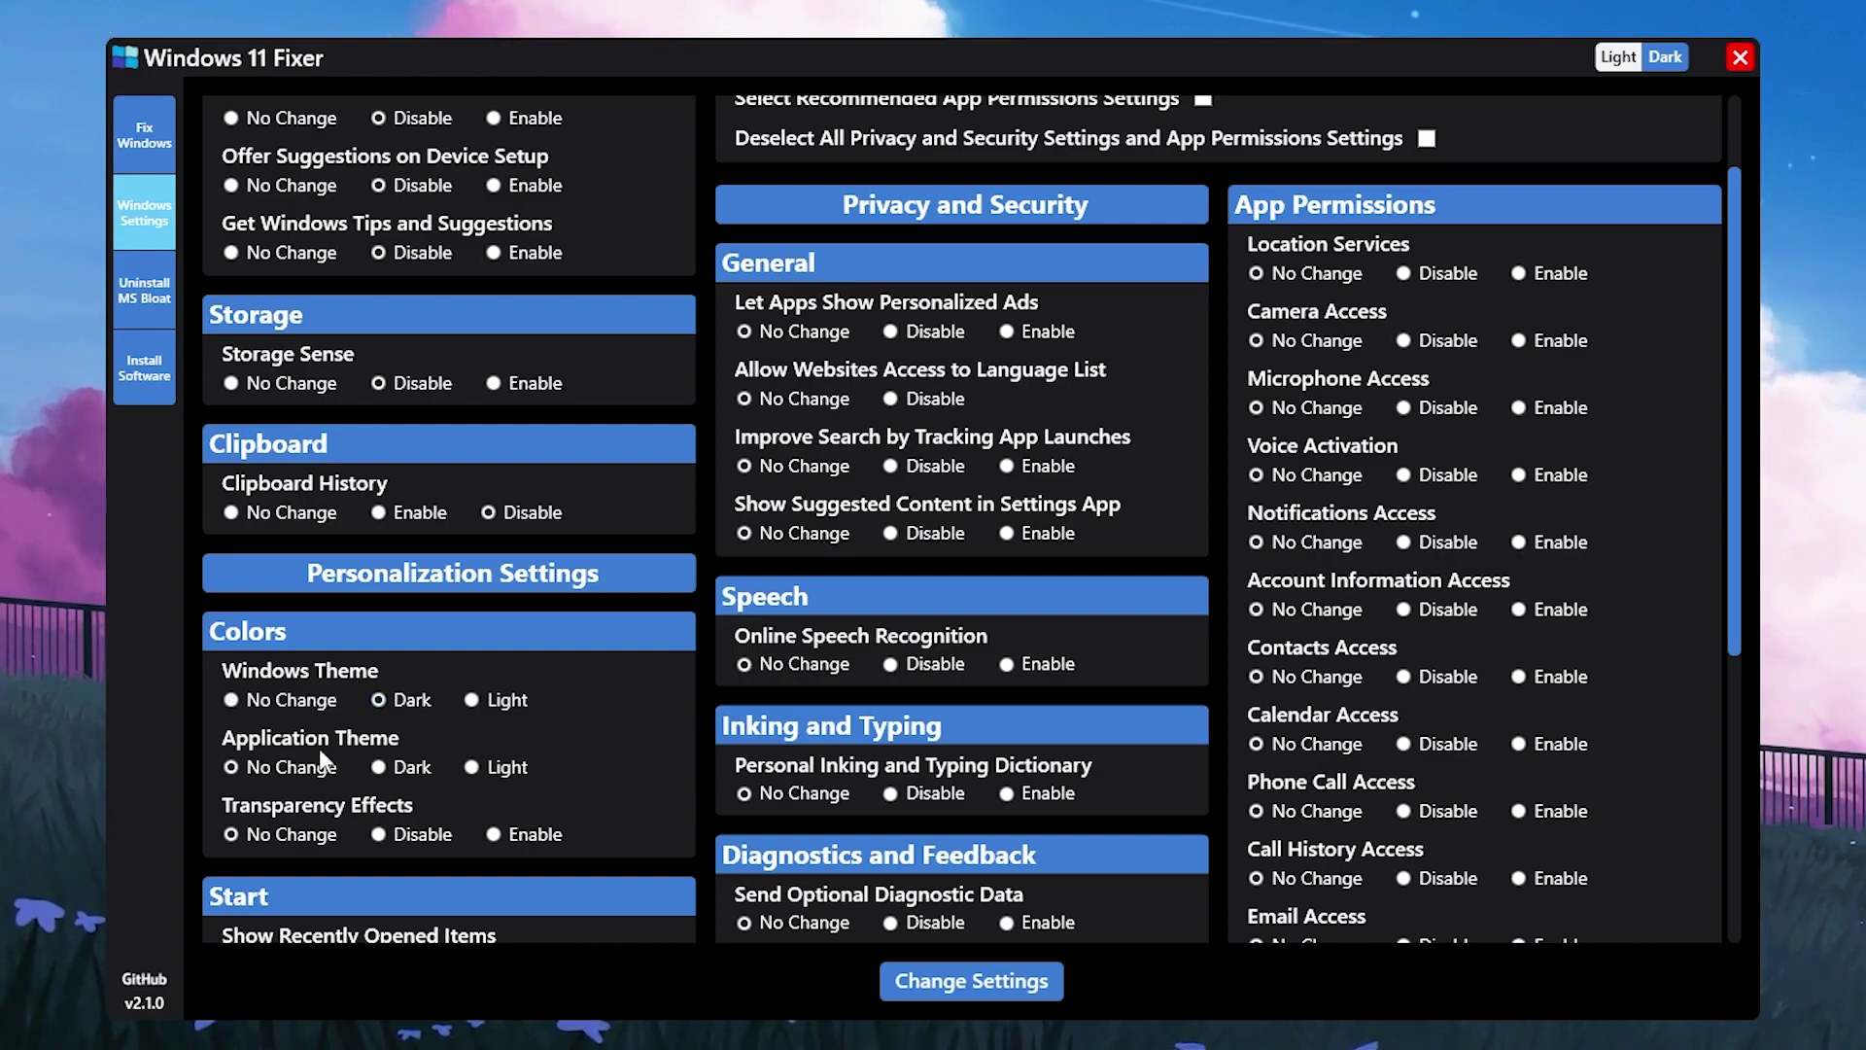
pyautogui.click(378, 768)
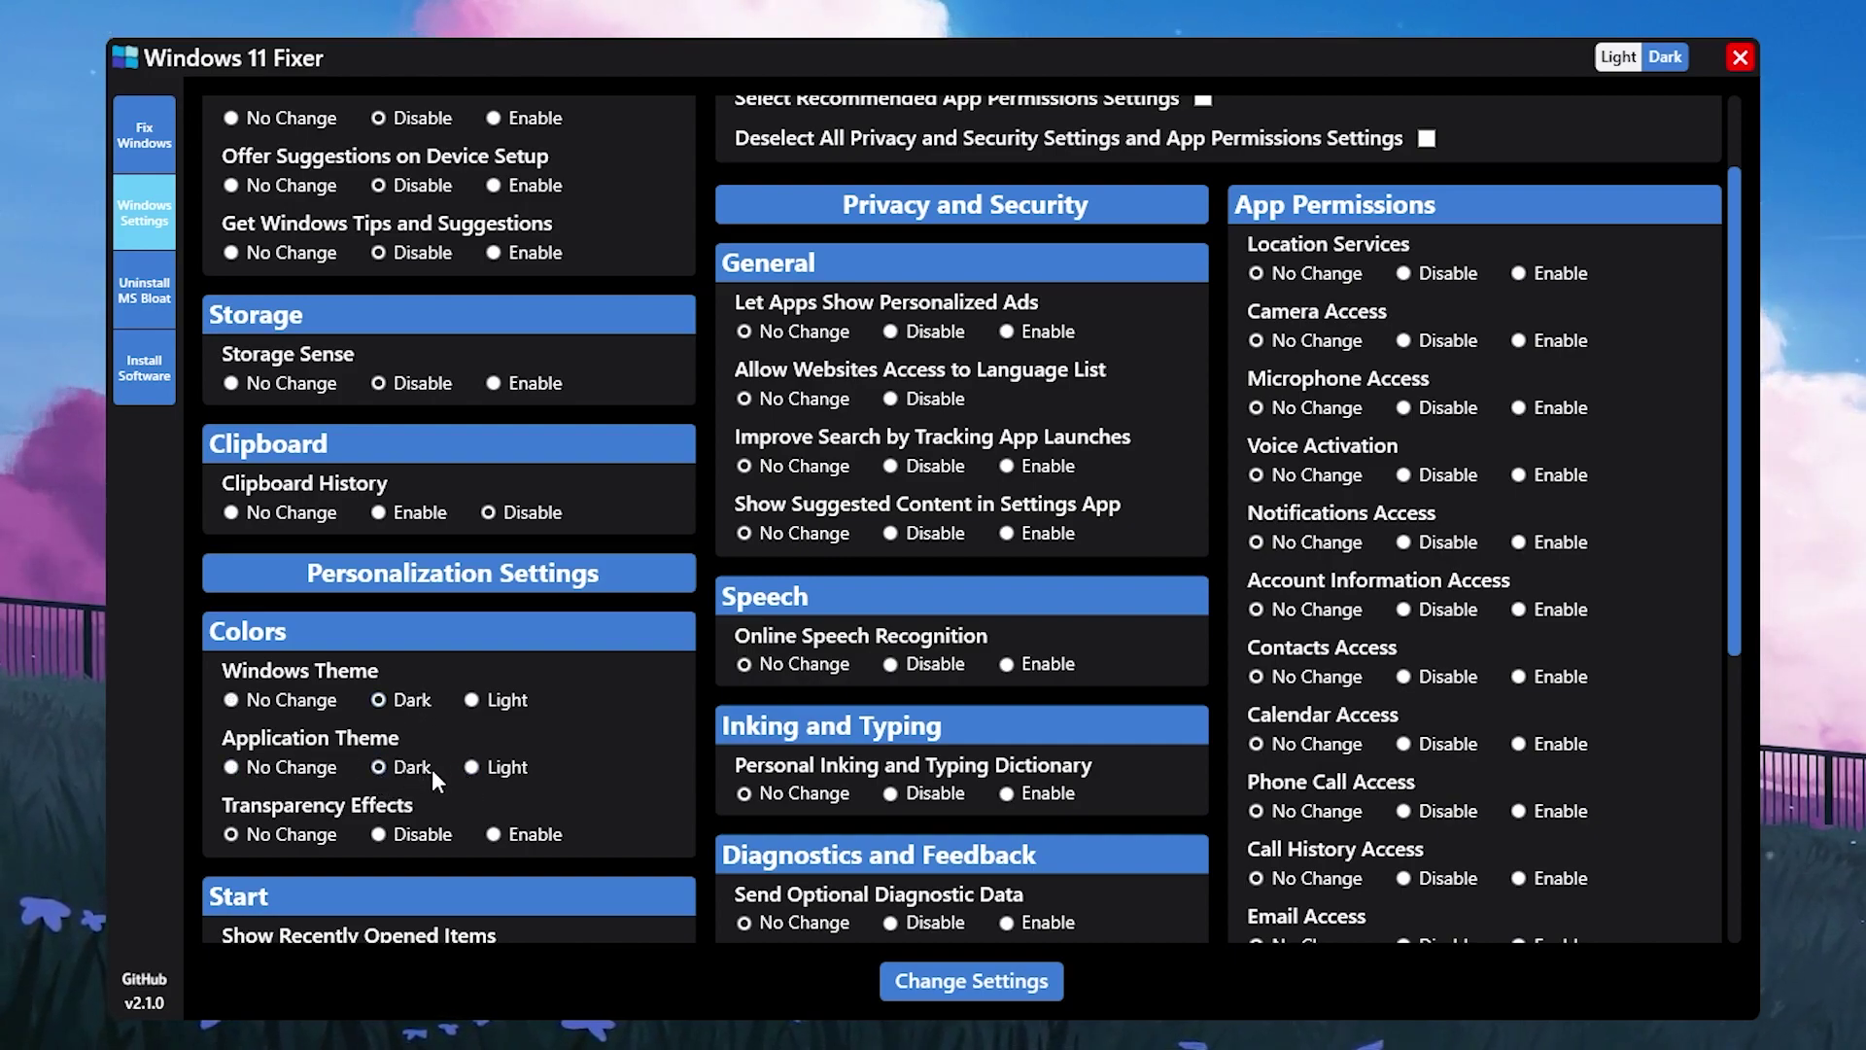
pyautogui.click(419, 826)
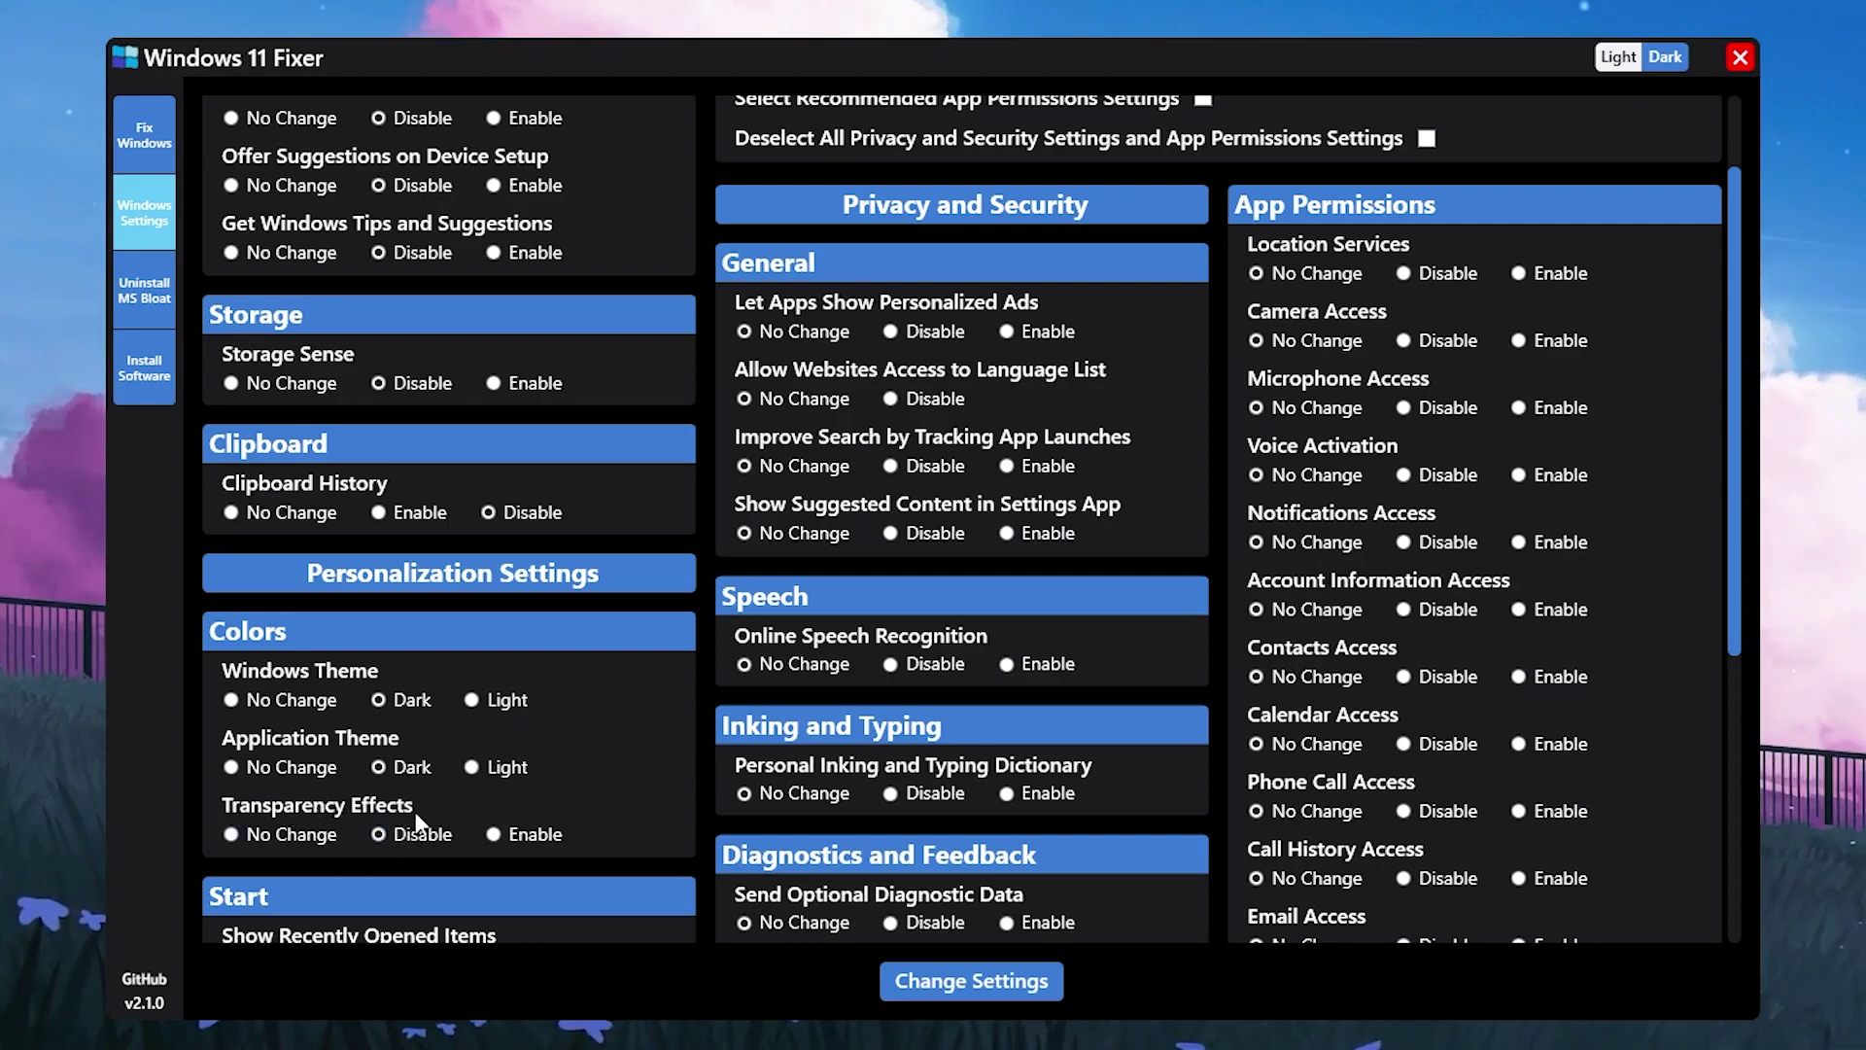
pyautogui.scroll(-4, 419, 826)
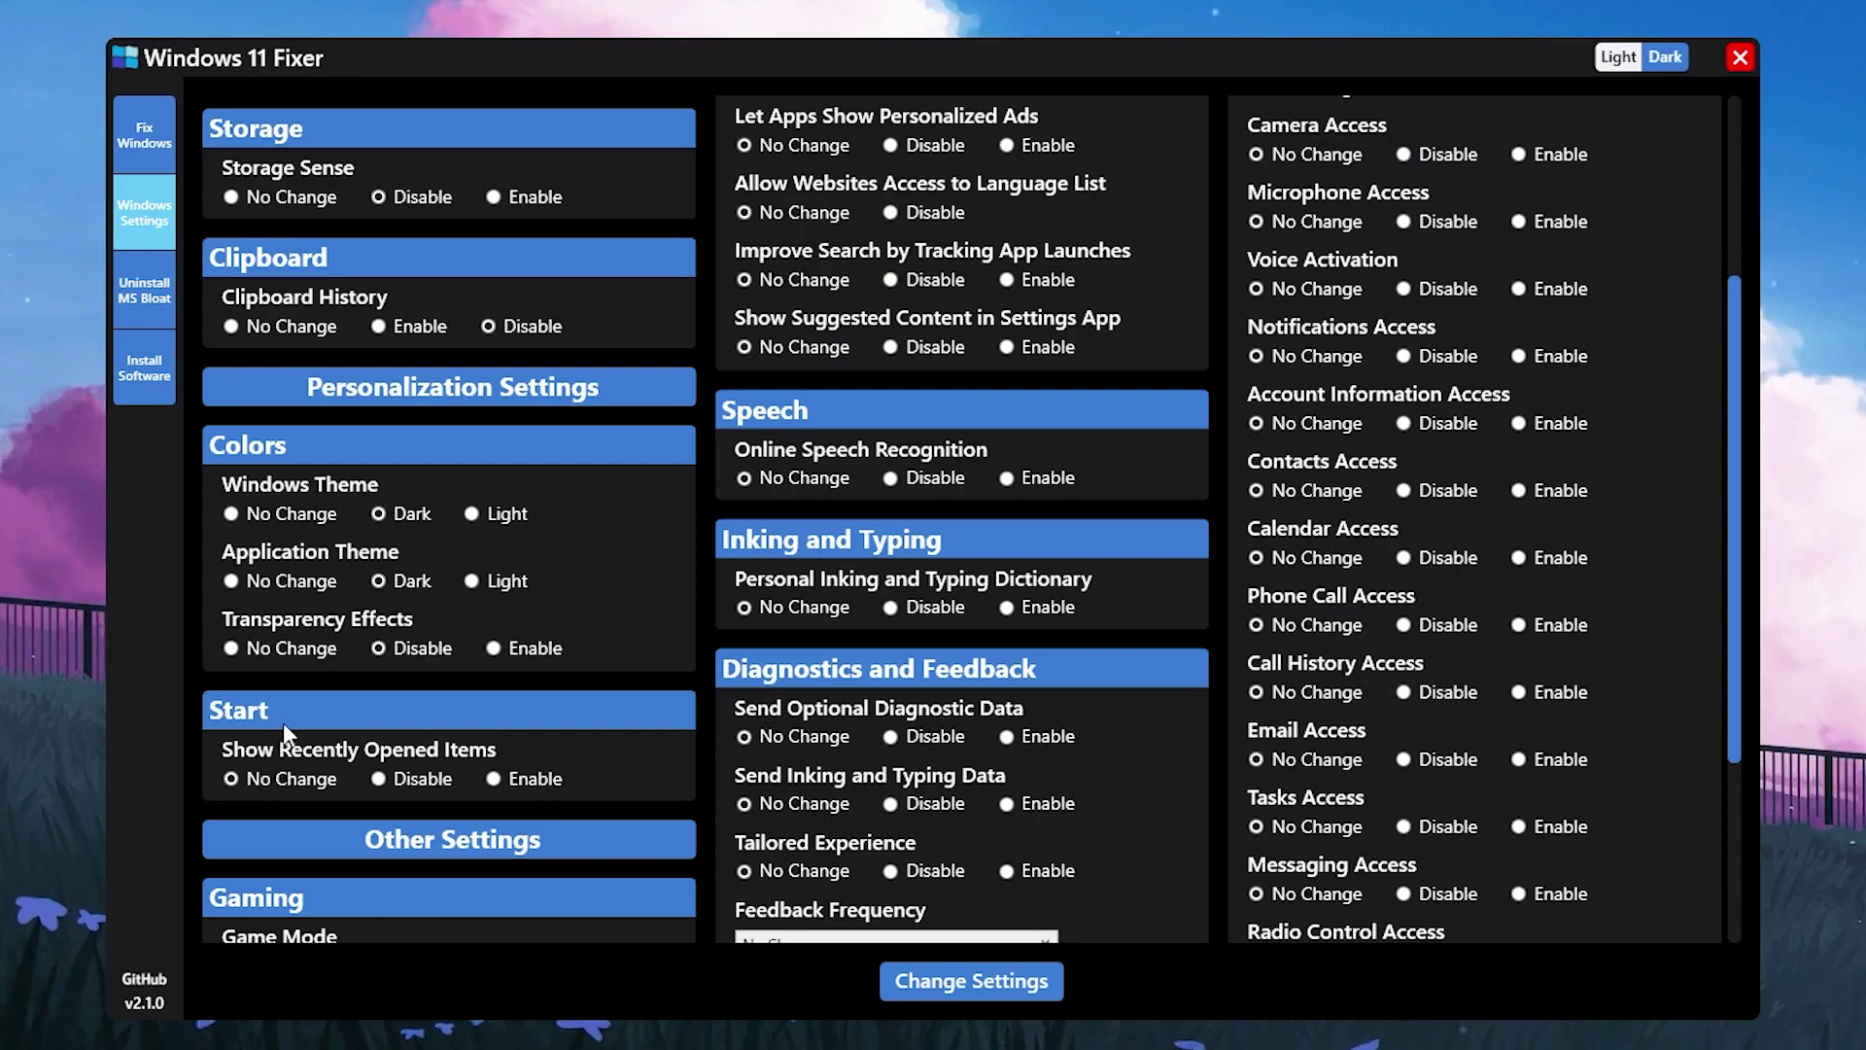
pyautogui.click(374, 780)
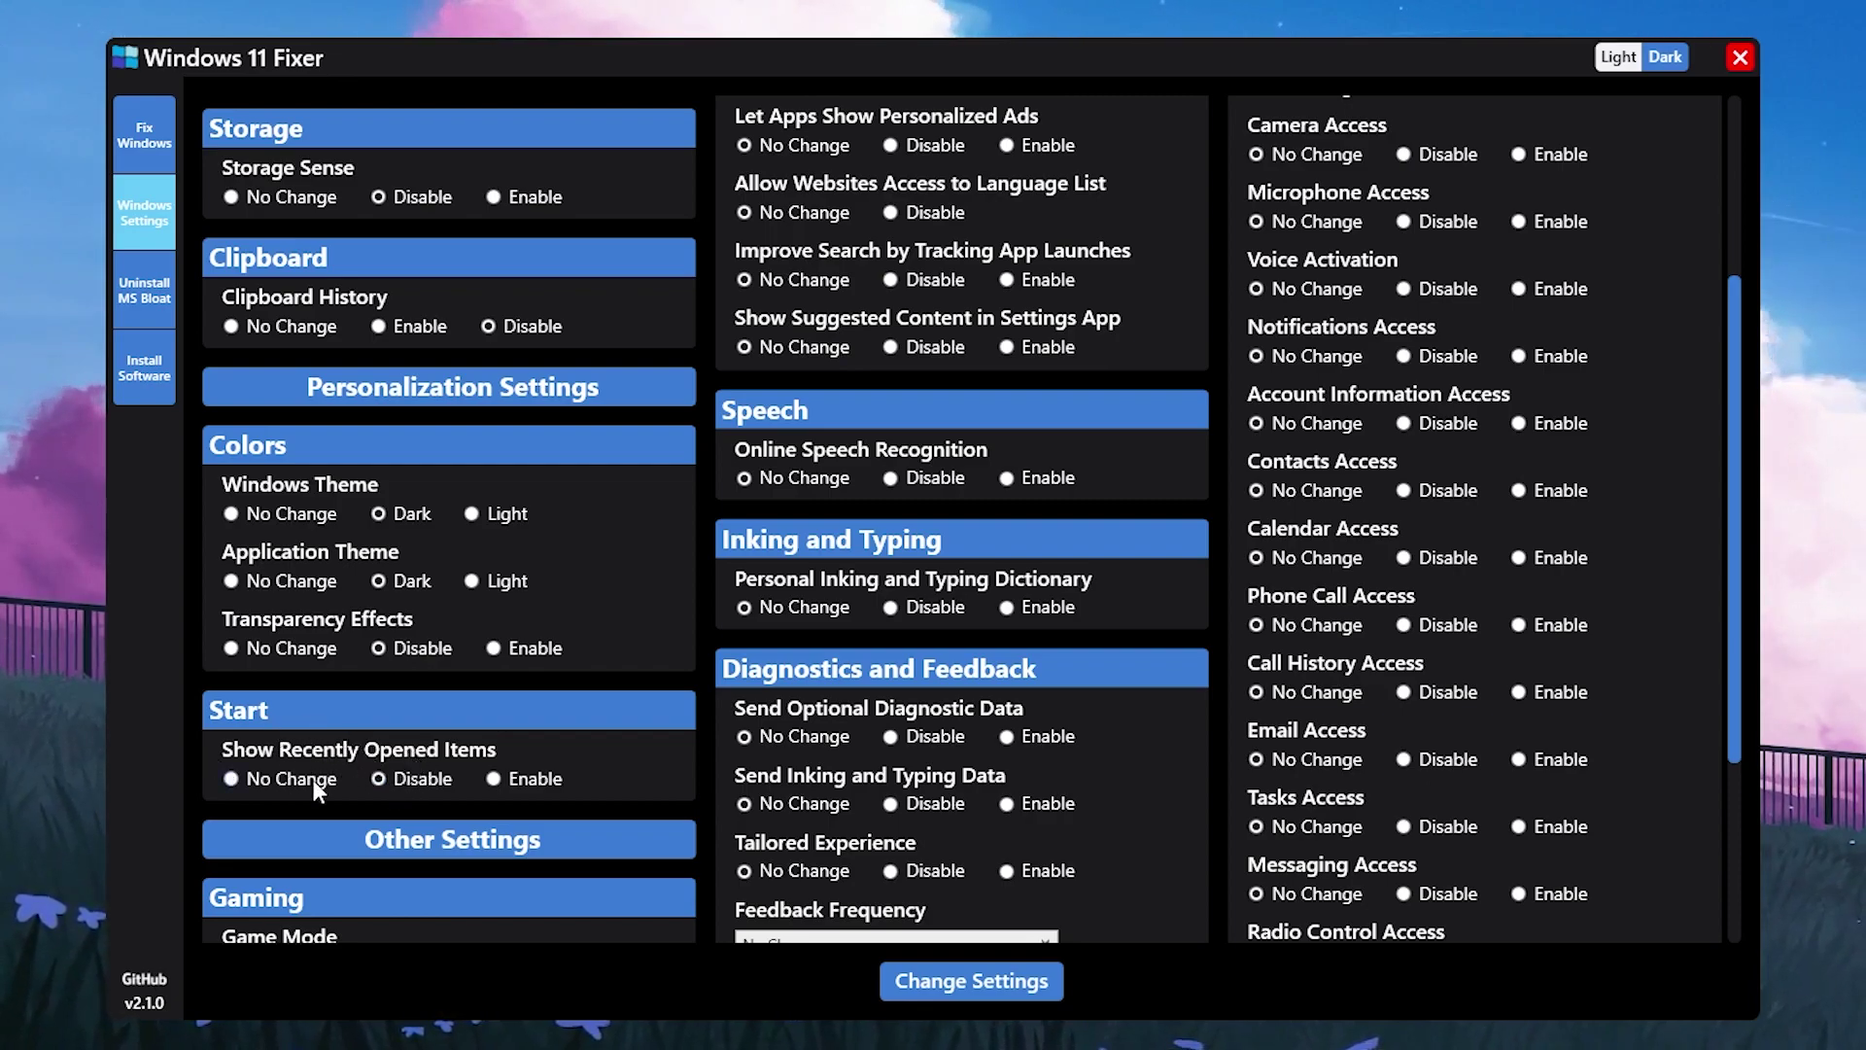
pyautogui.scroll(-2, 312, 779)
pyautogui.scroll(-1, 348, 761)
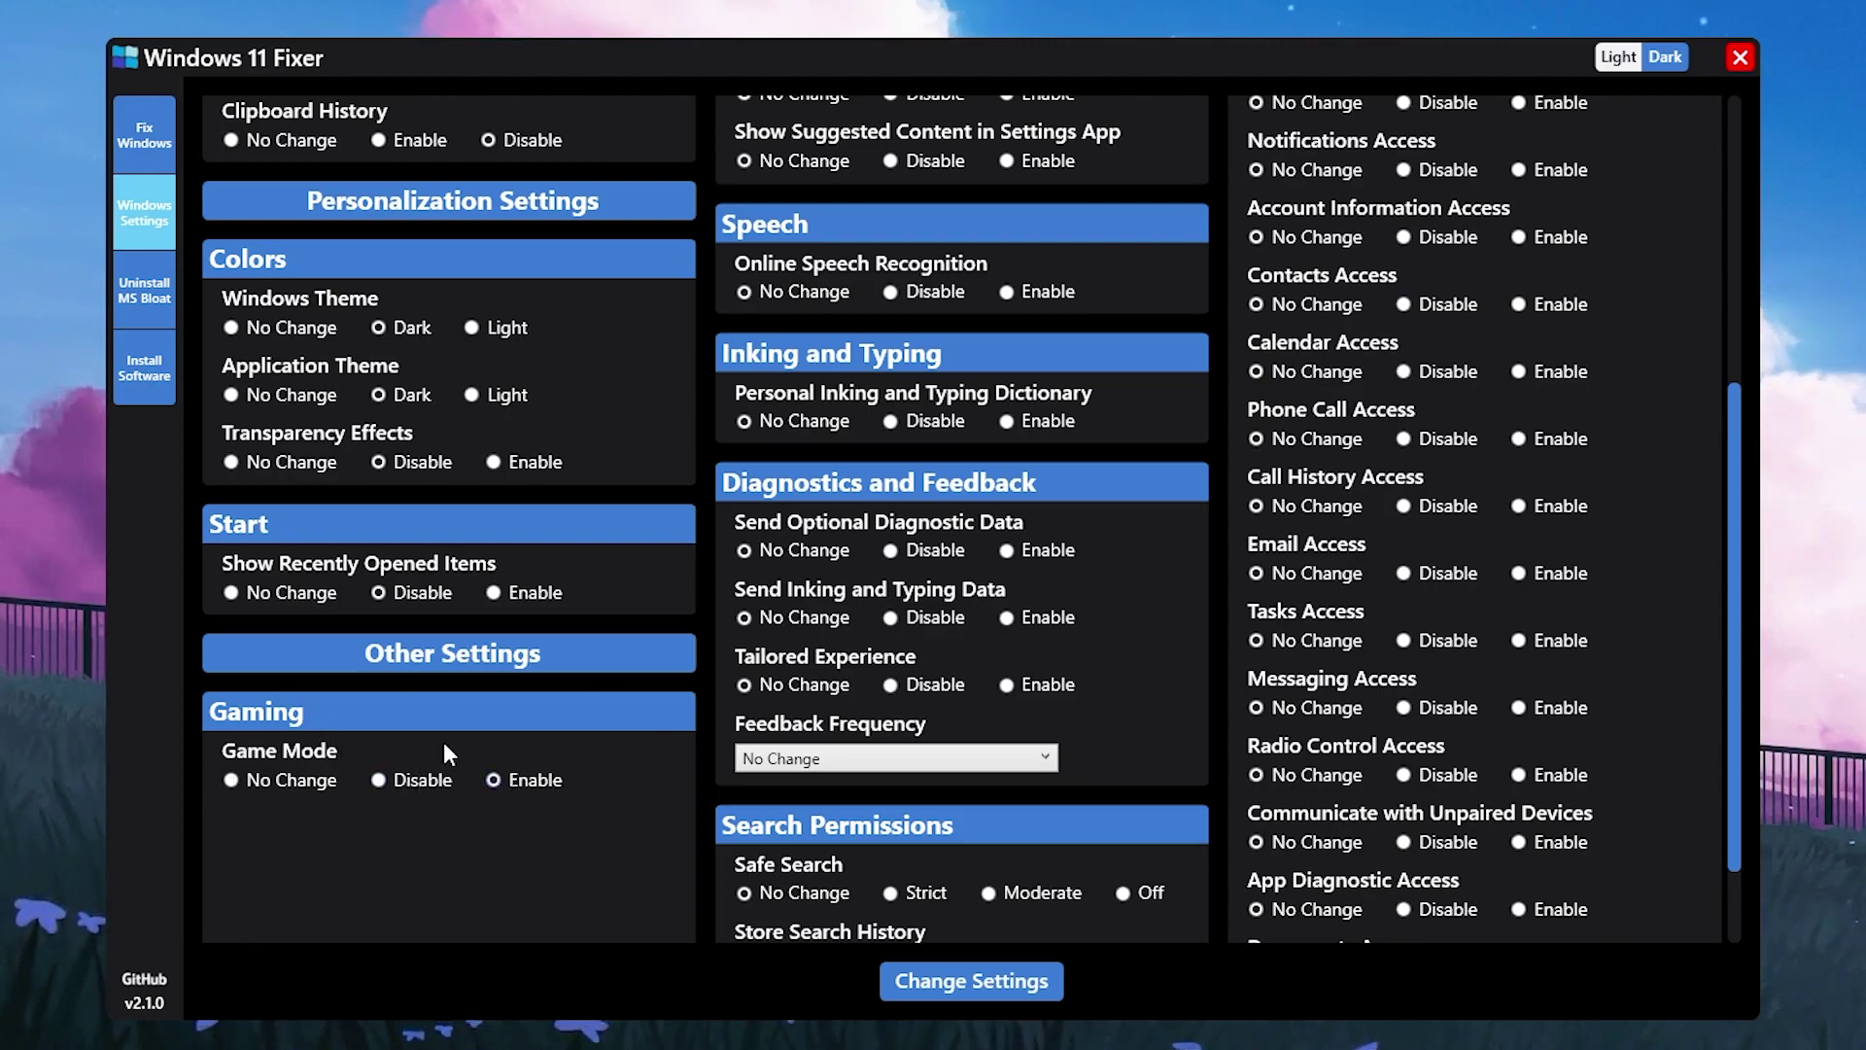
pyautogui.scroll(5, 529, 812)
pyautogui.scroll(3, 586, 725)
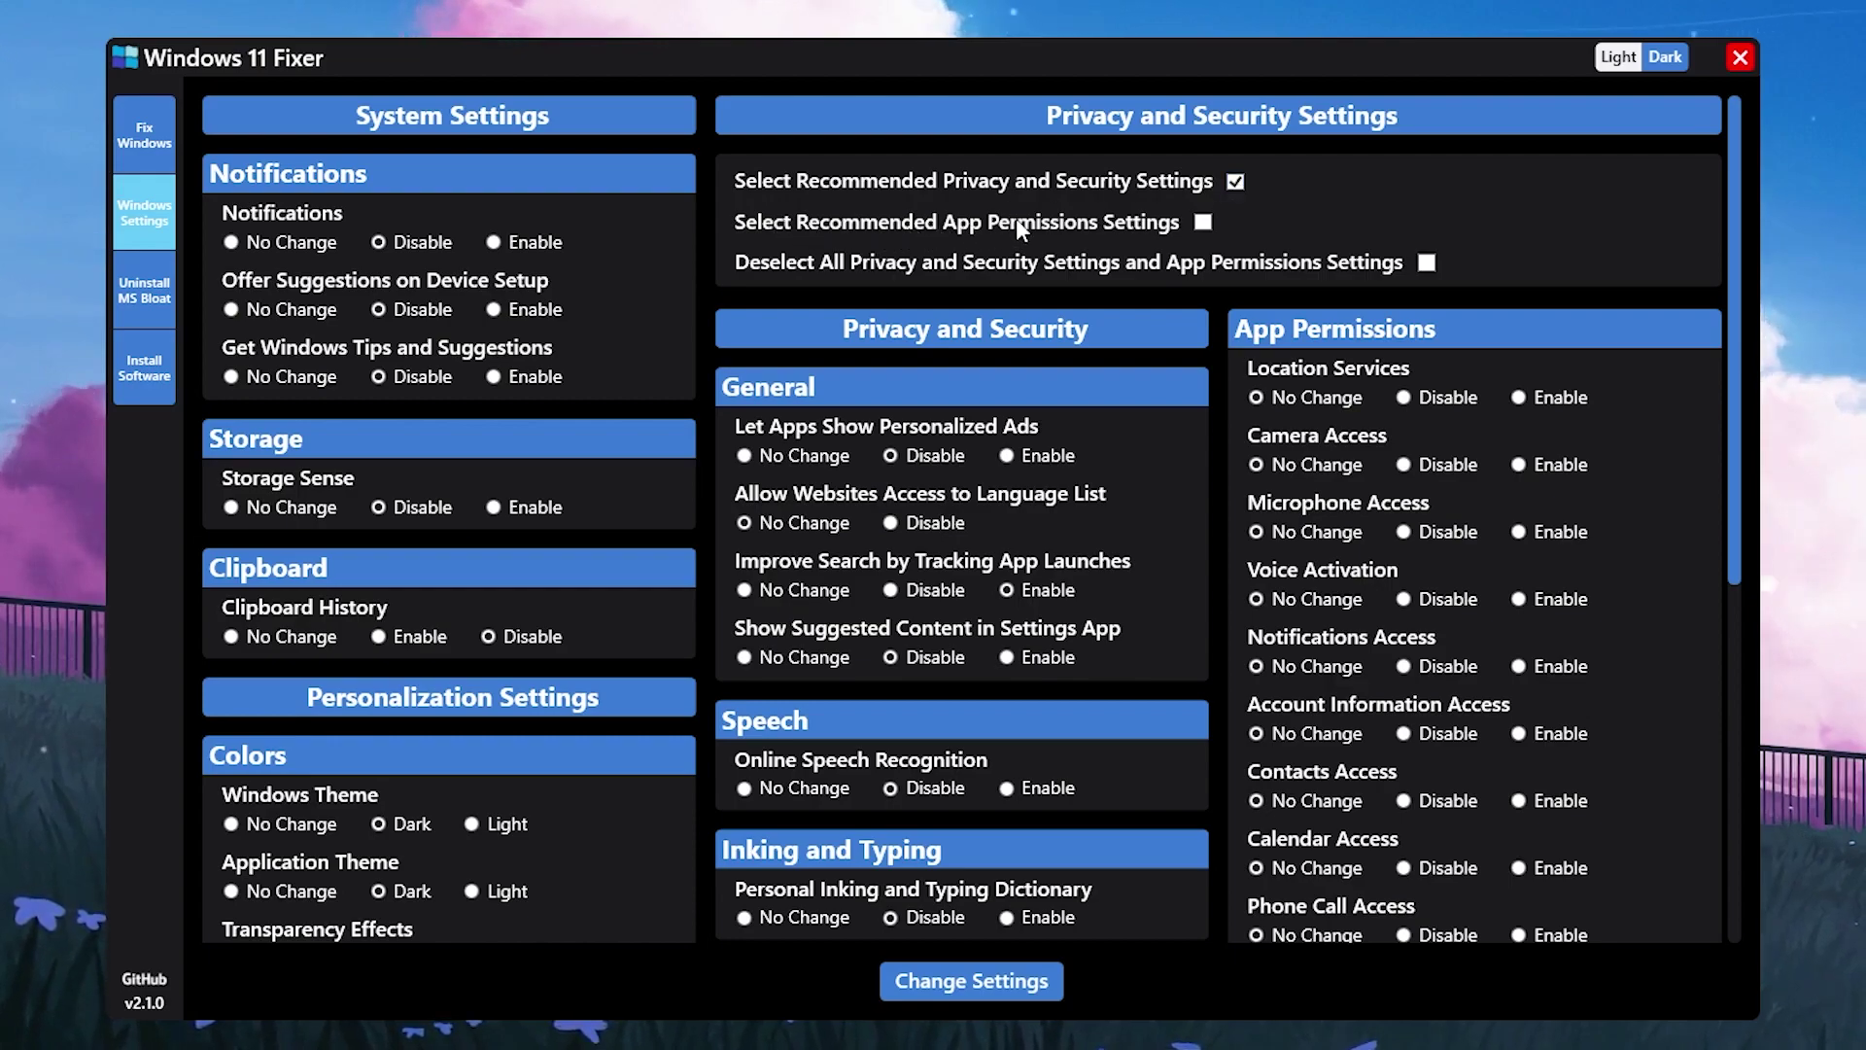
# Tick Select Recommended App Permissions Settings and apply all tweaks with Change Settings
pyautogui.click(1203, 221)
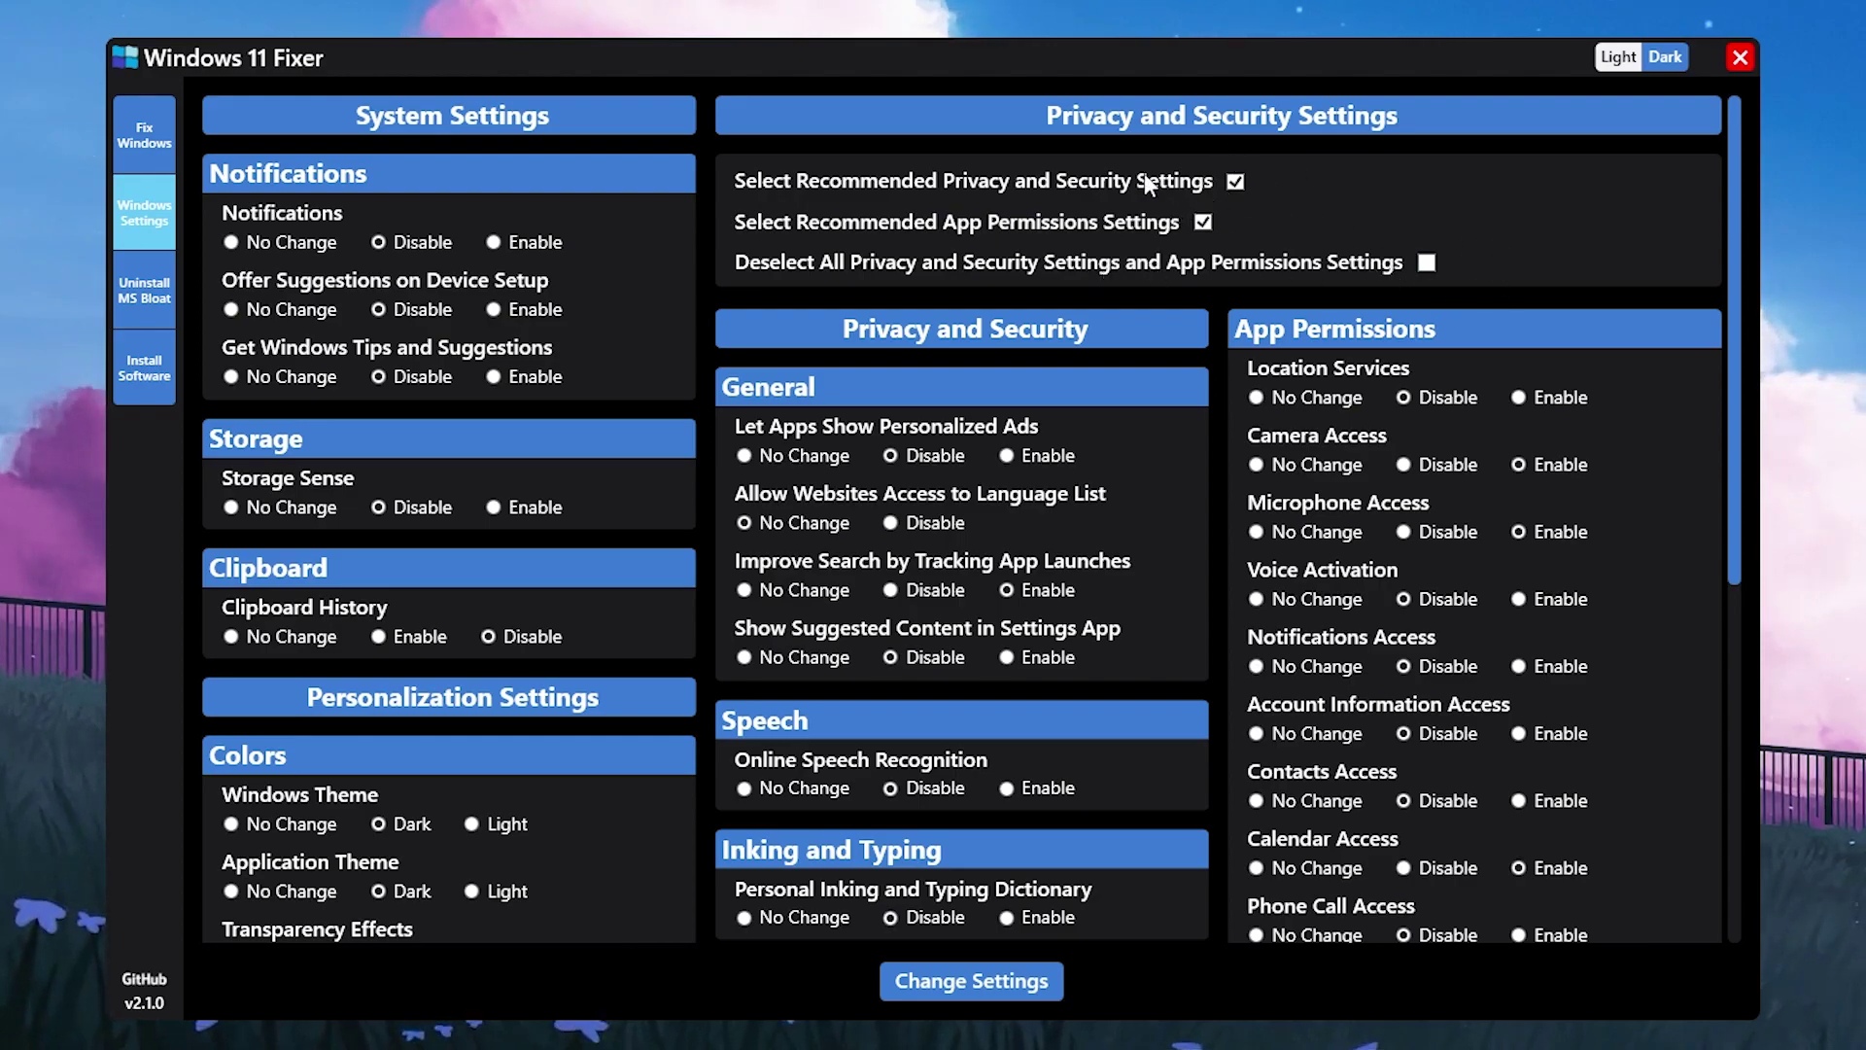
pyautogui.scroll(-4, 941, 330)
pyautogui.scroll(-4, 941, 329)
pyautogui.scroll(-5, 941, 329)
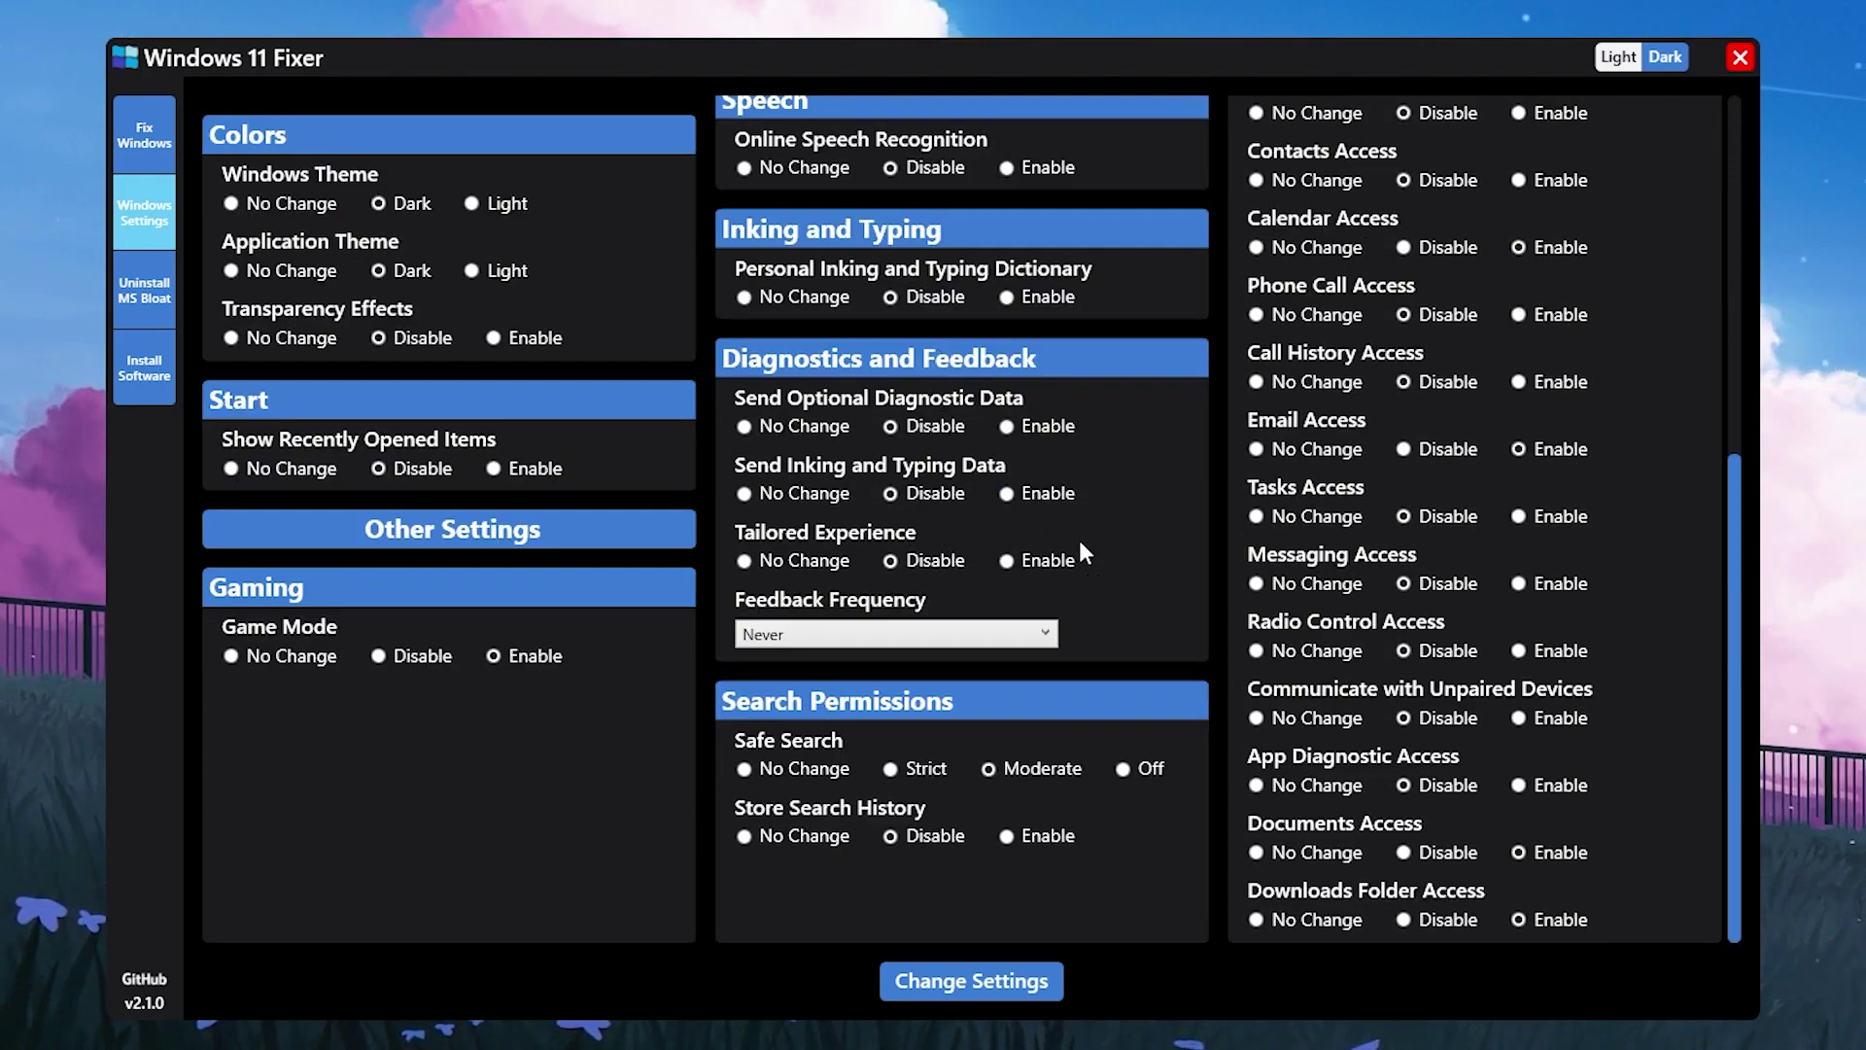
pyautogui.click(972, 984)
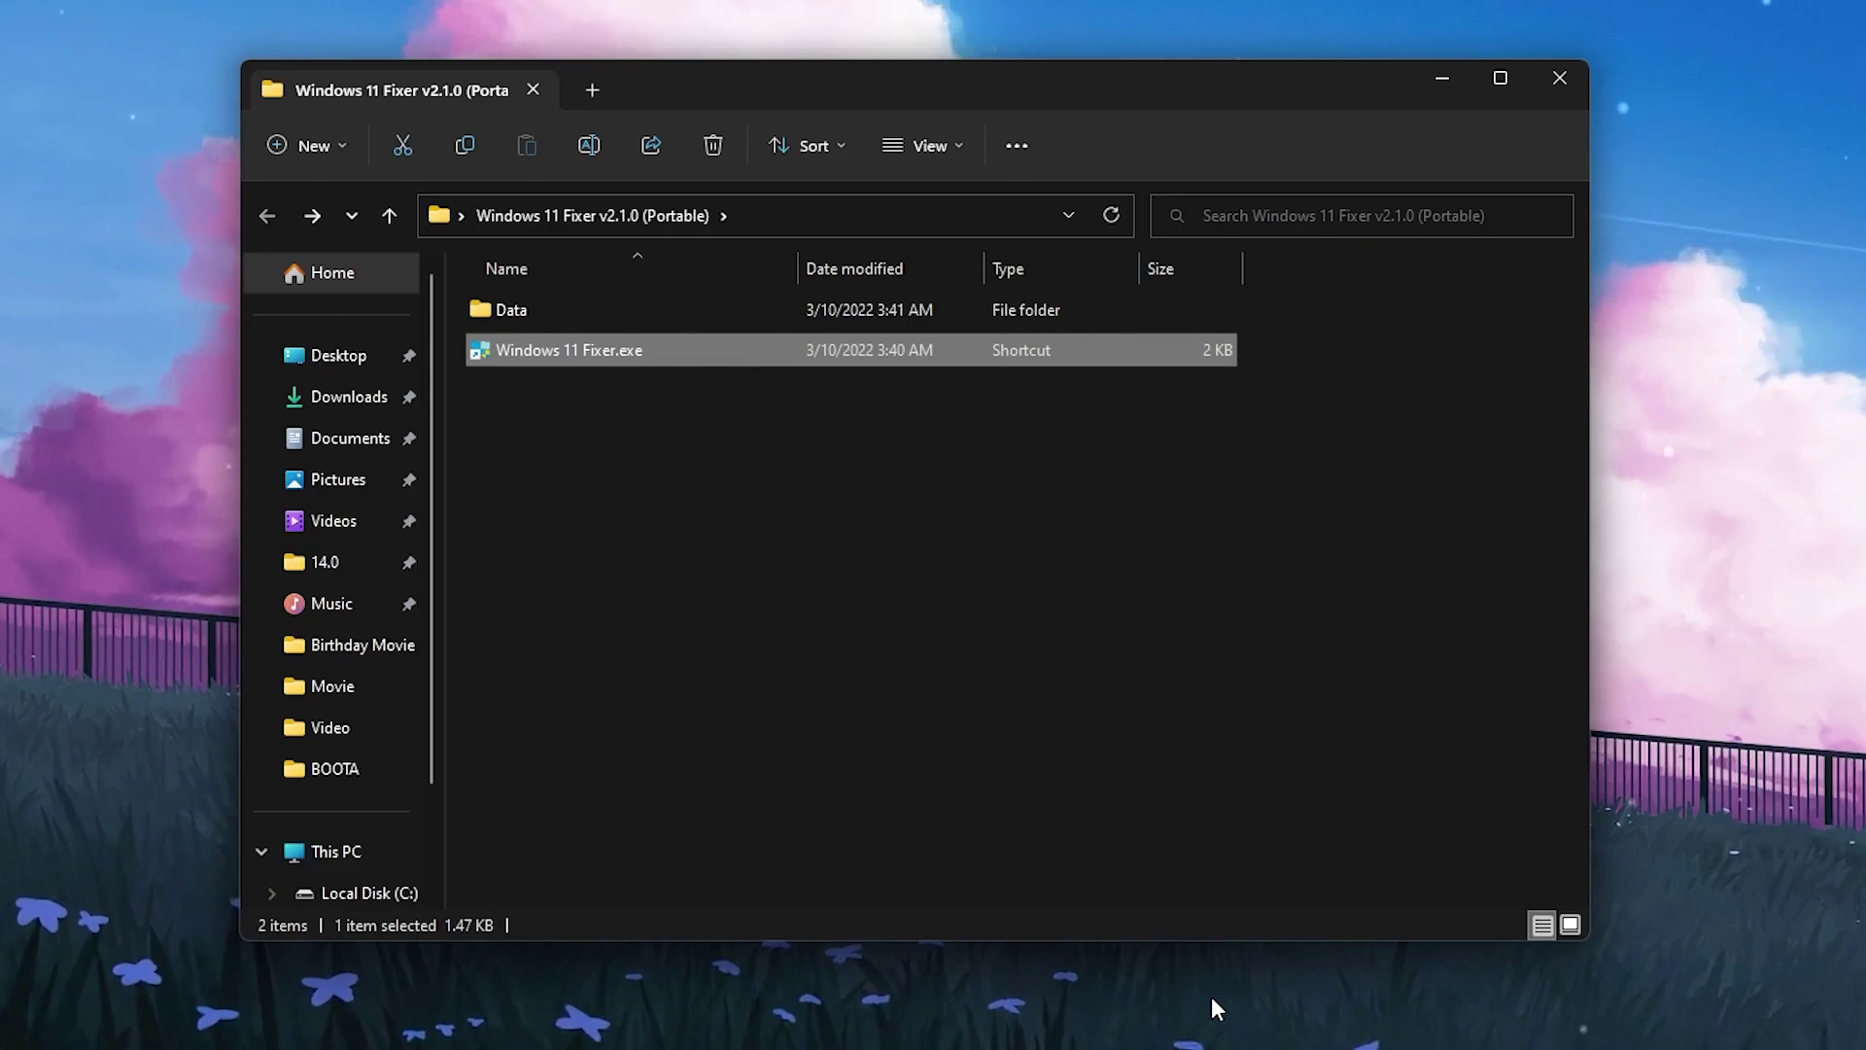
# Close the Fixer folder and open Display settings > Graphics > Change default graphics settings
pyautogui.click(1560, 78)
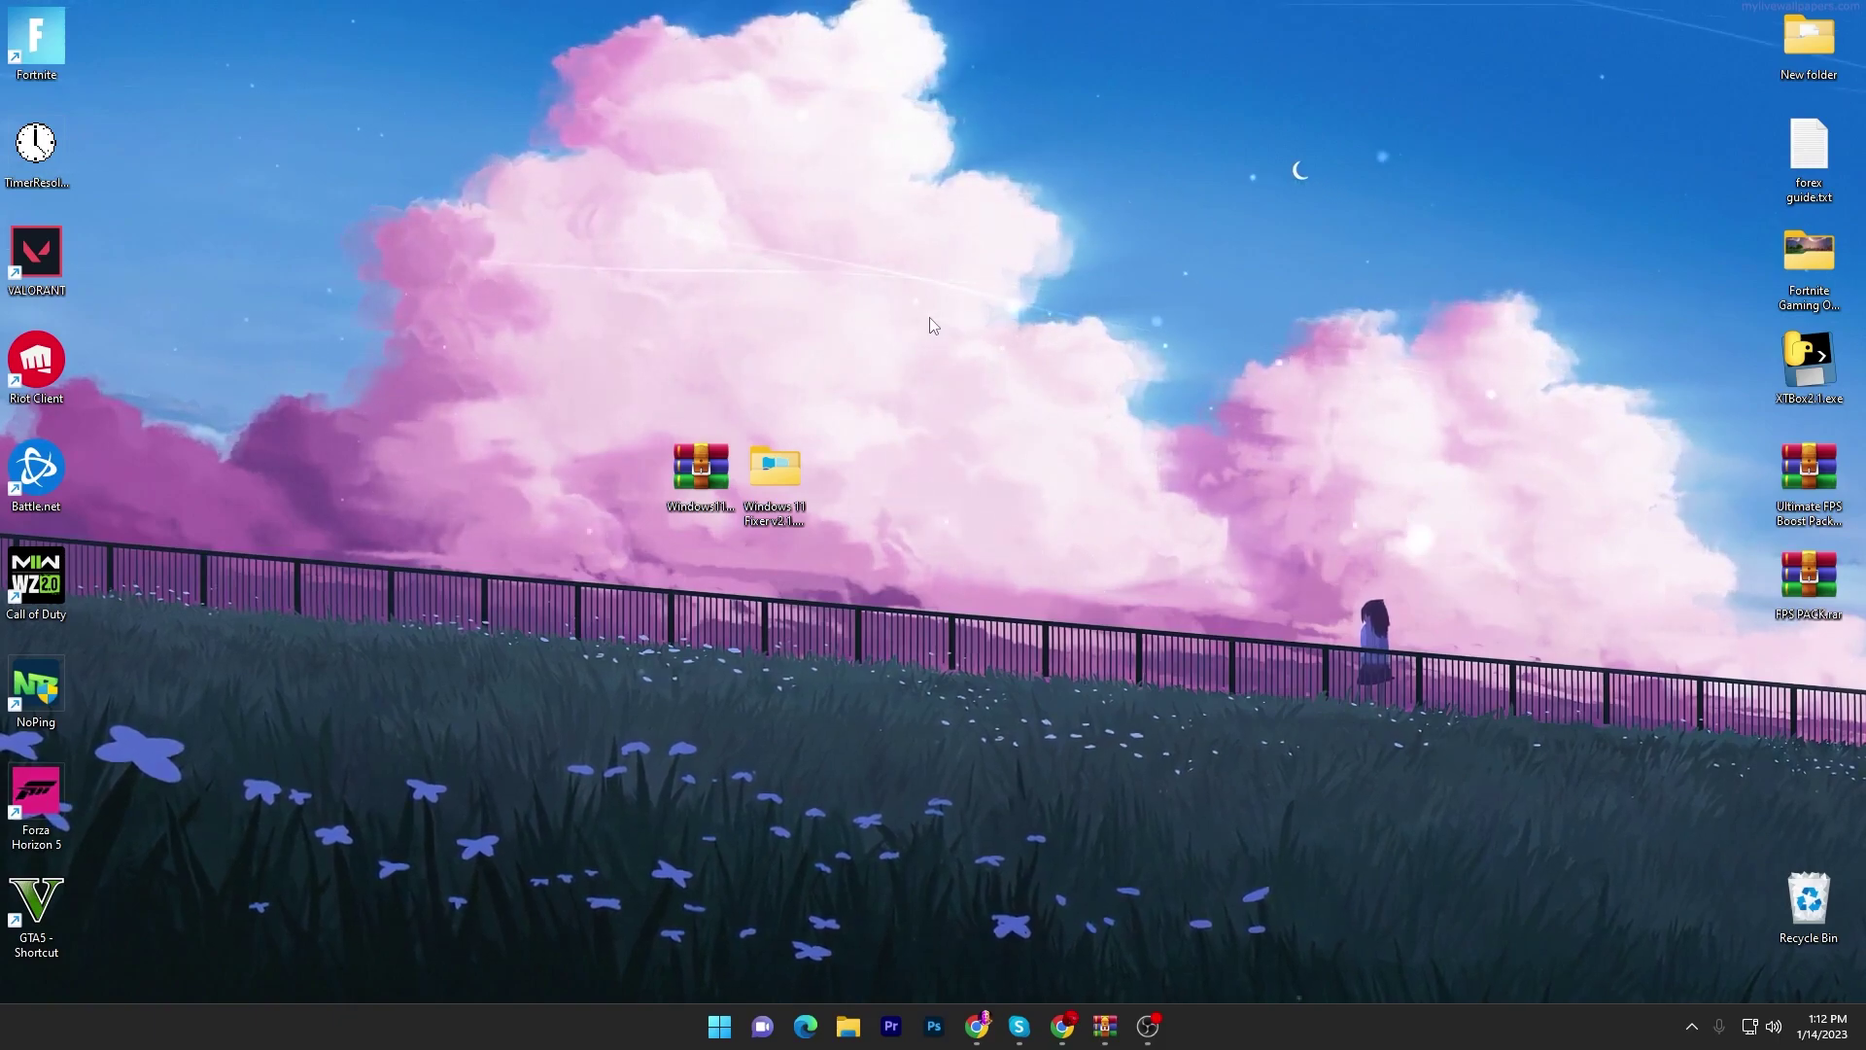
pyautogui.rightClick(1010, 177)
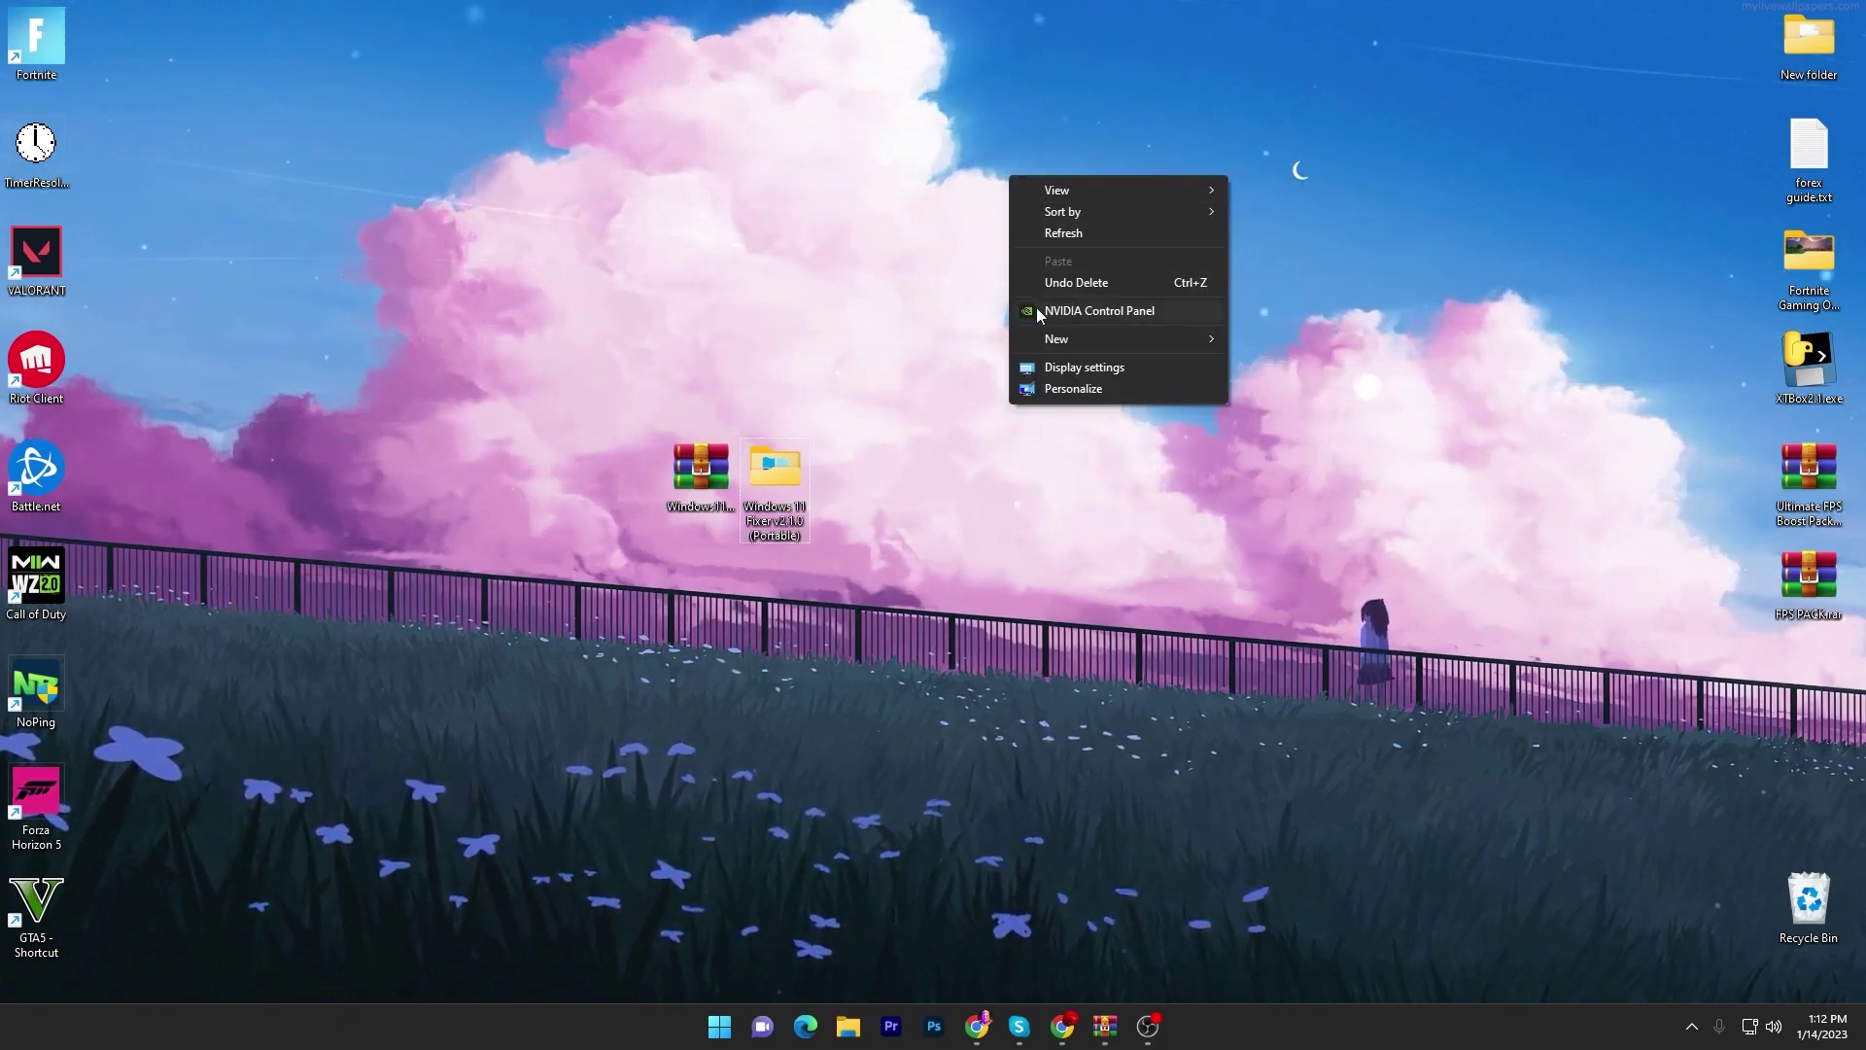
pyautogui.click(1061, 367)
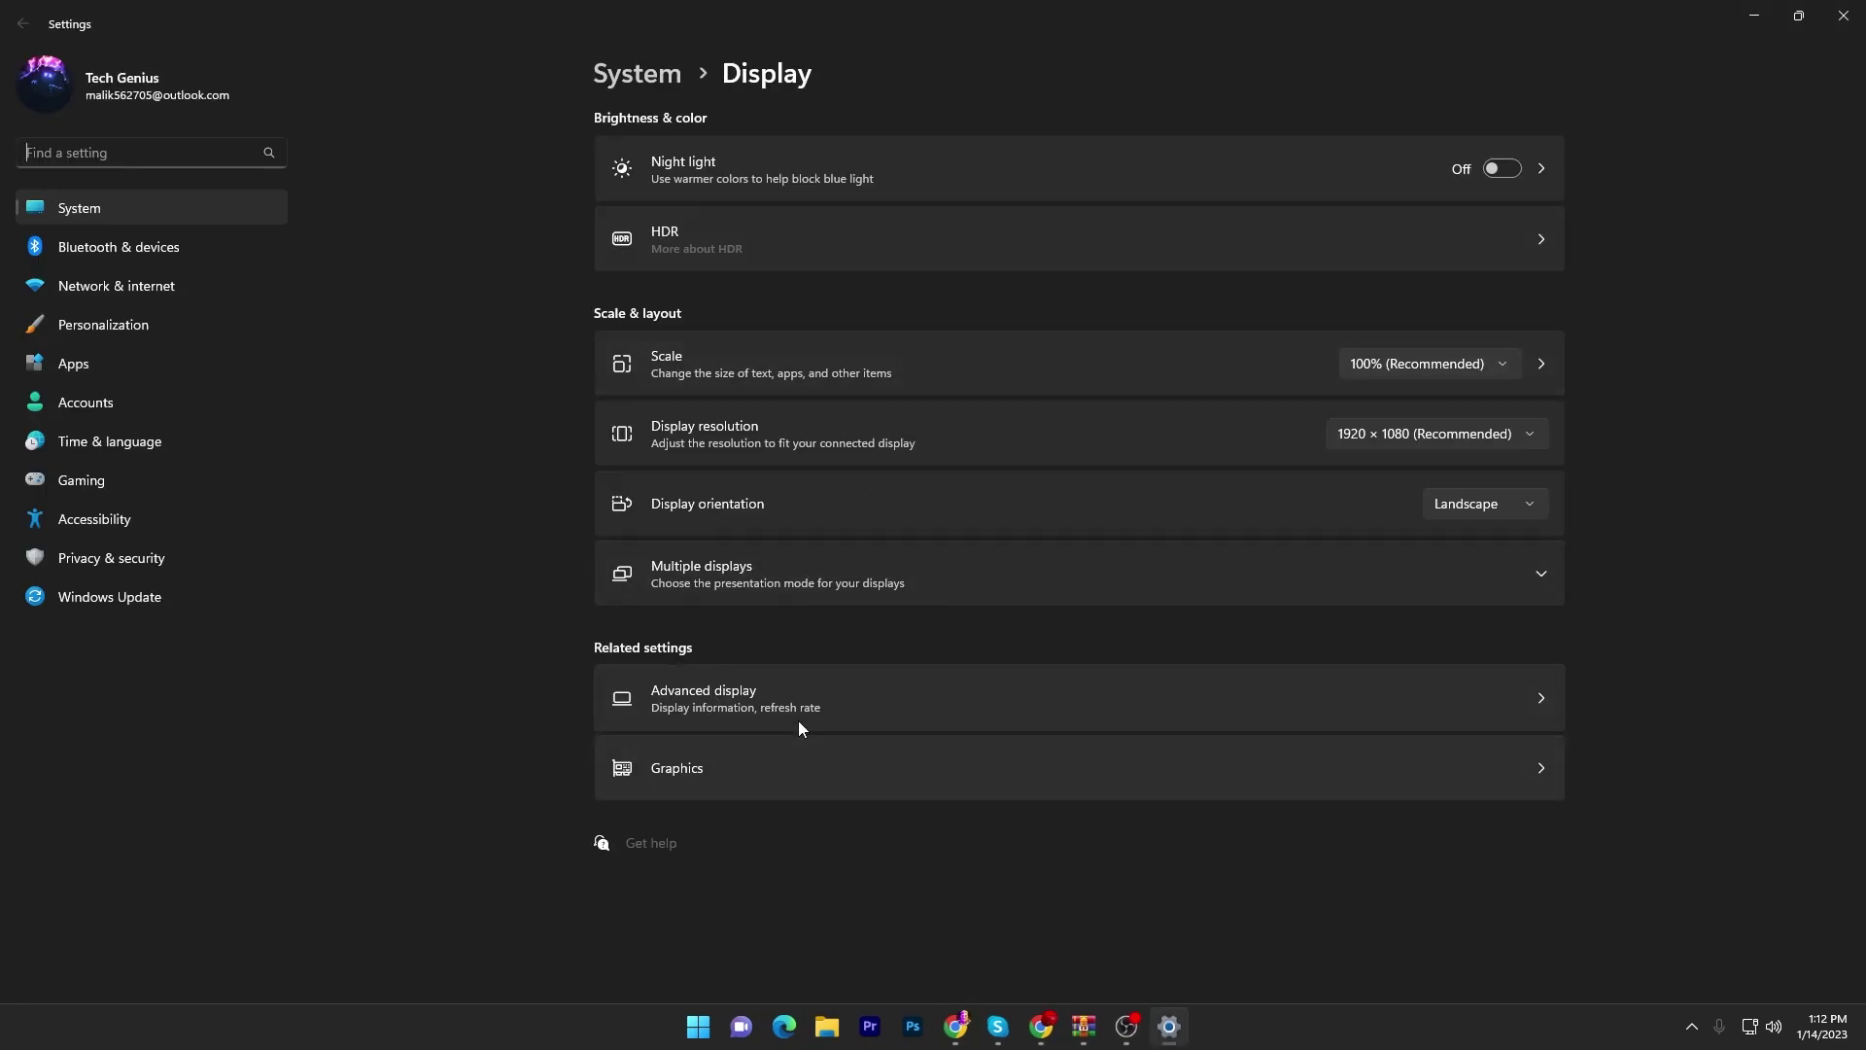
pyautogui.click(691, 745)
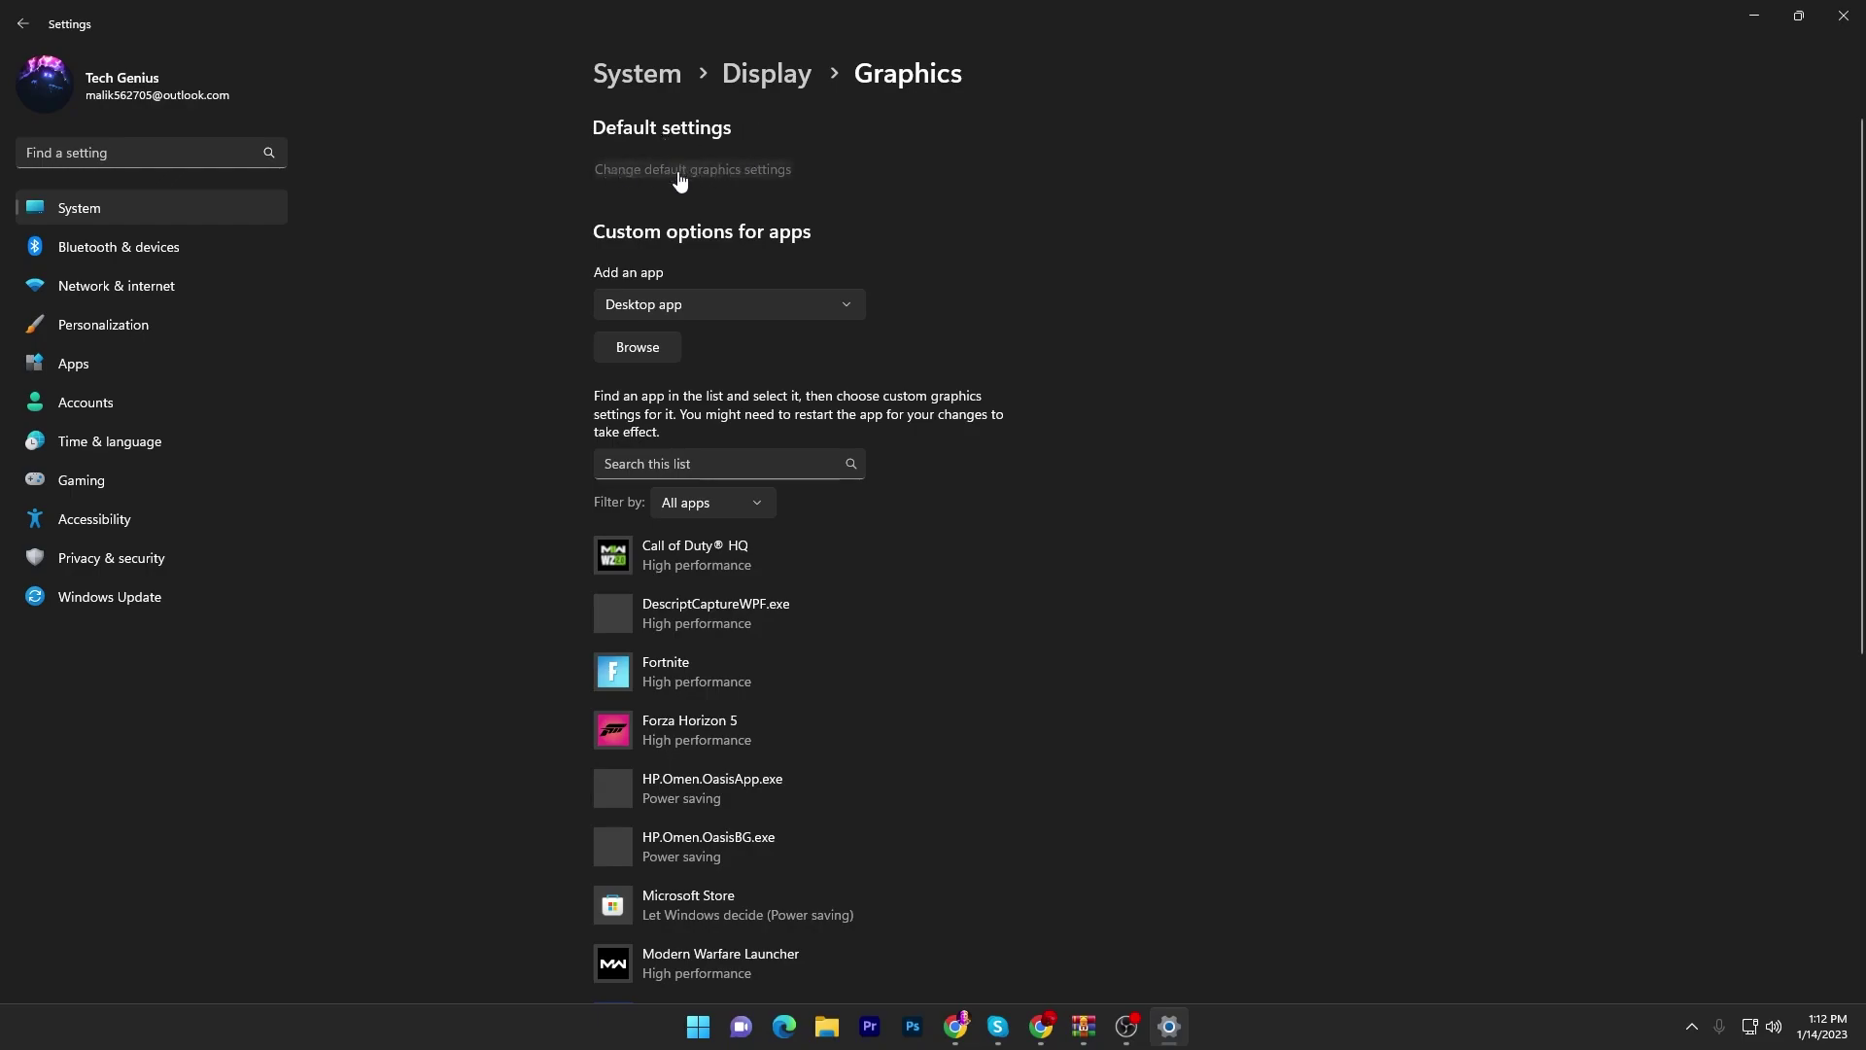
pyautogui.click(736, 173)
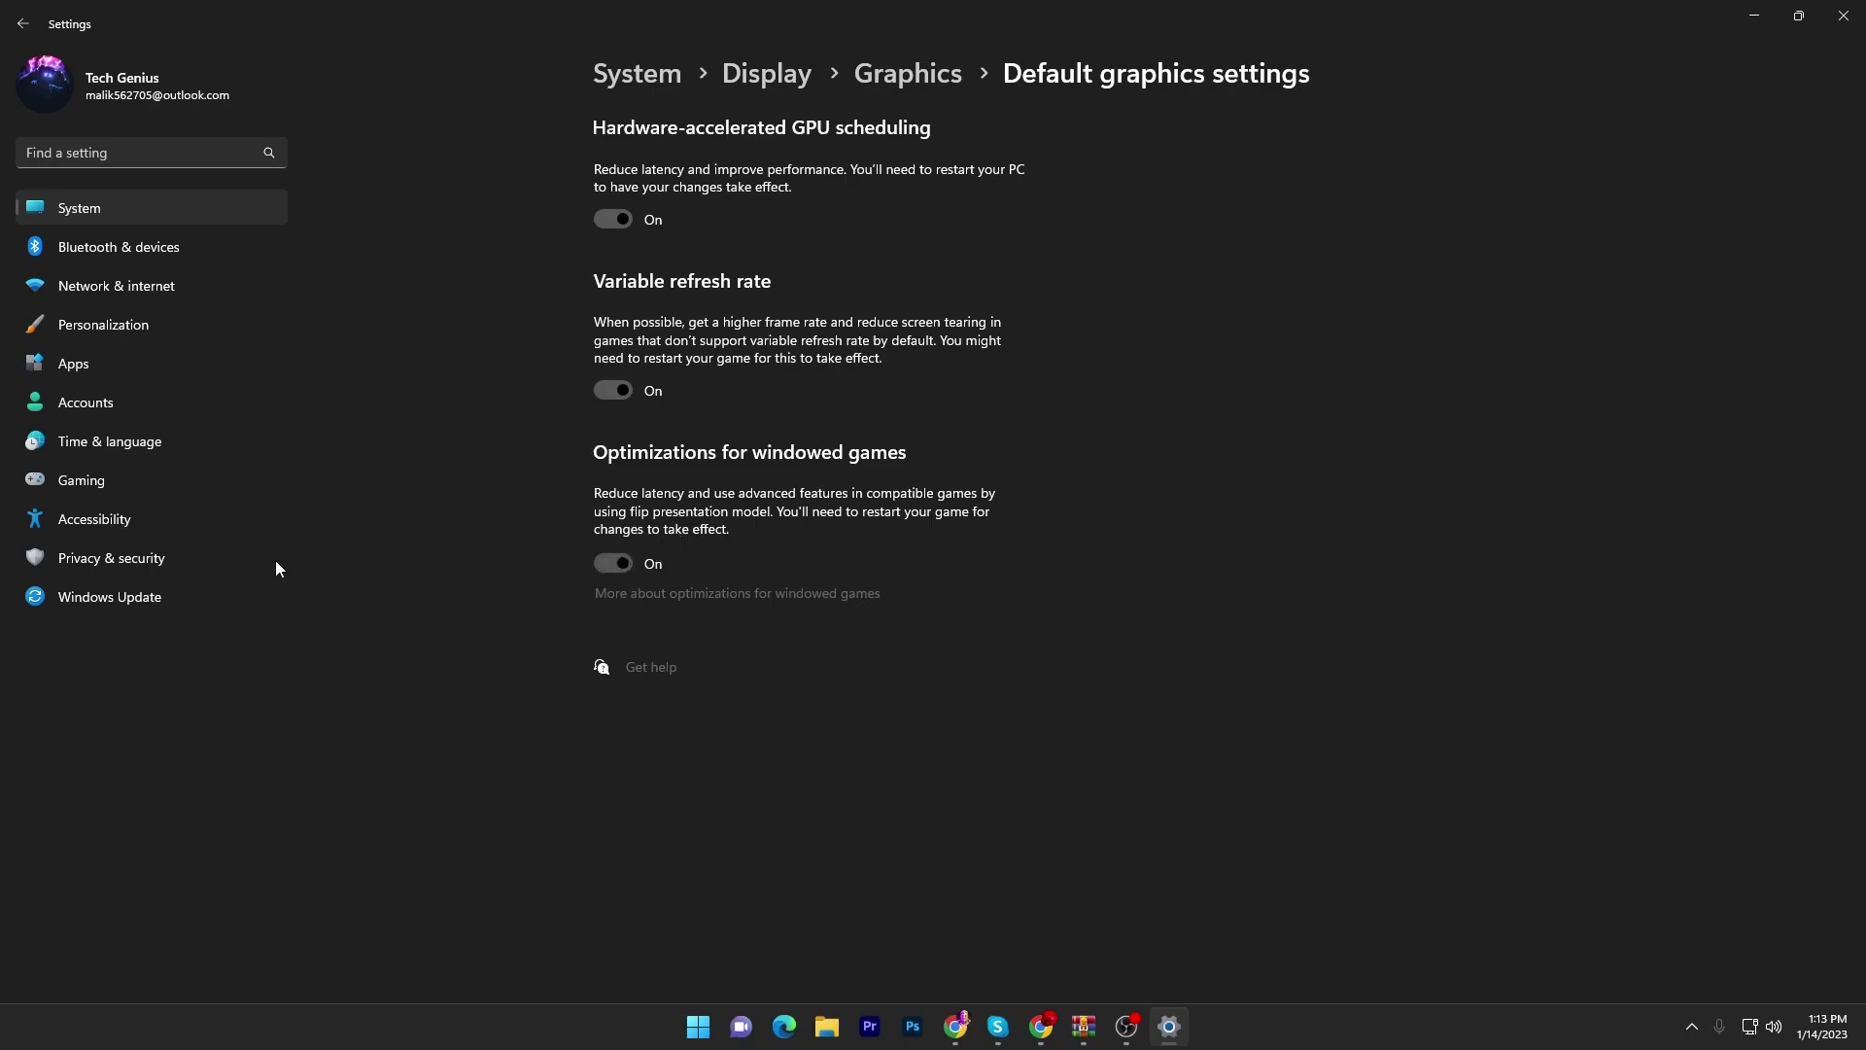
# Back on the Graphics list, save Fortnite's preference as High performance and close Settings
pyautogui.click(908, 73)
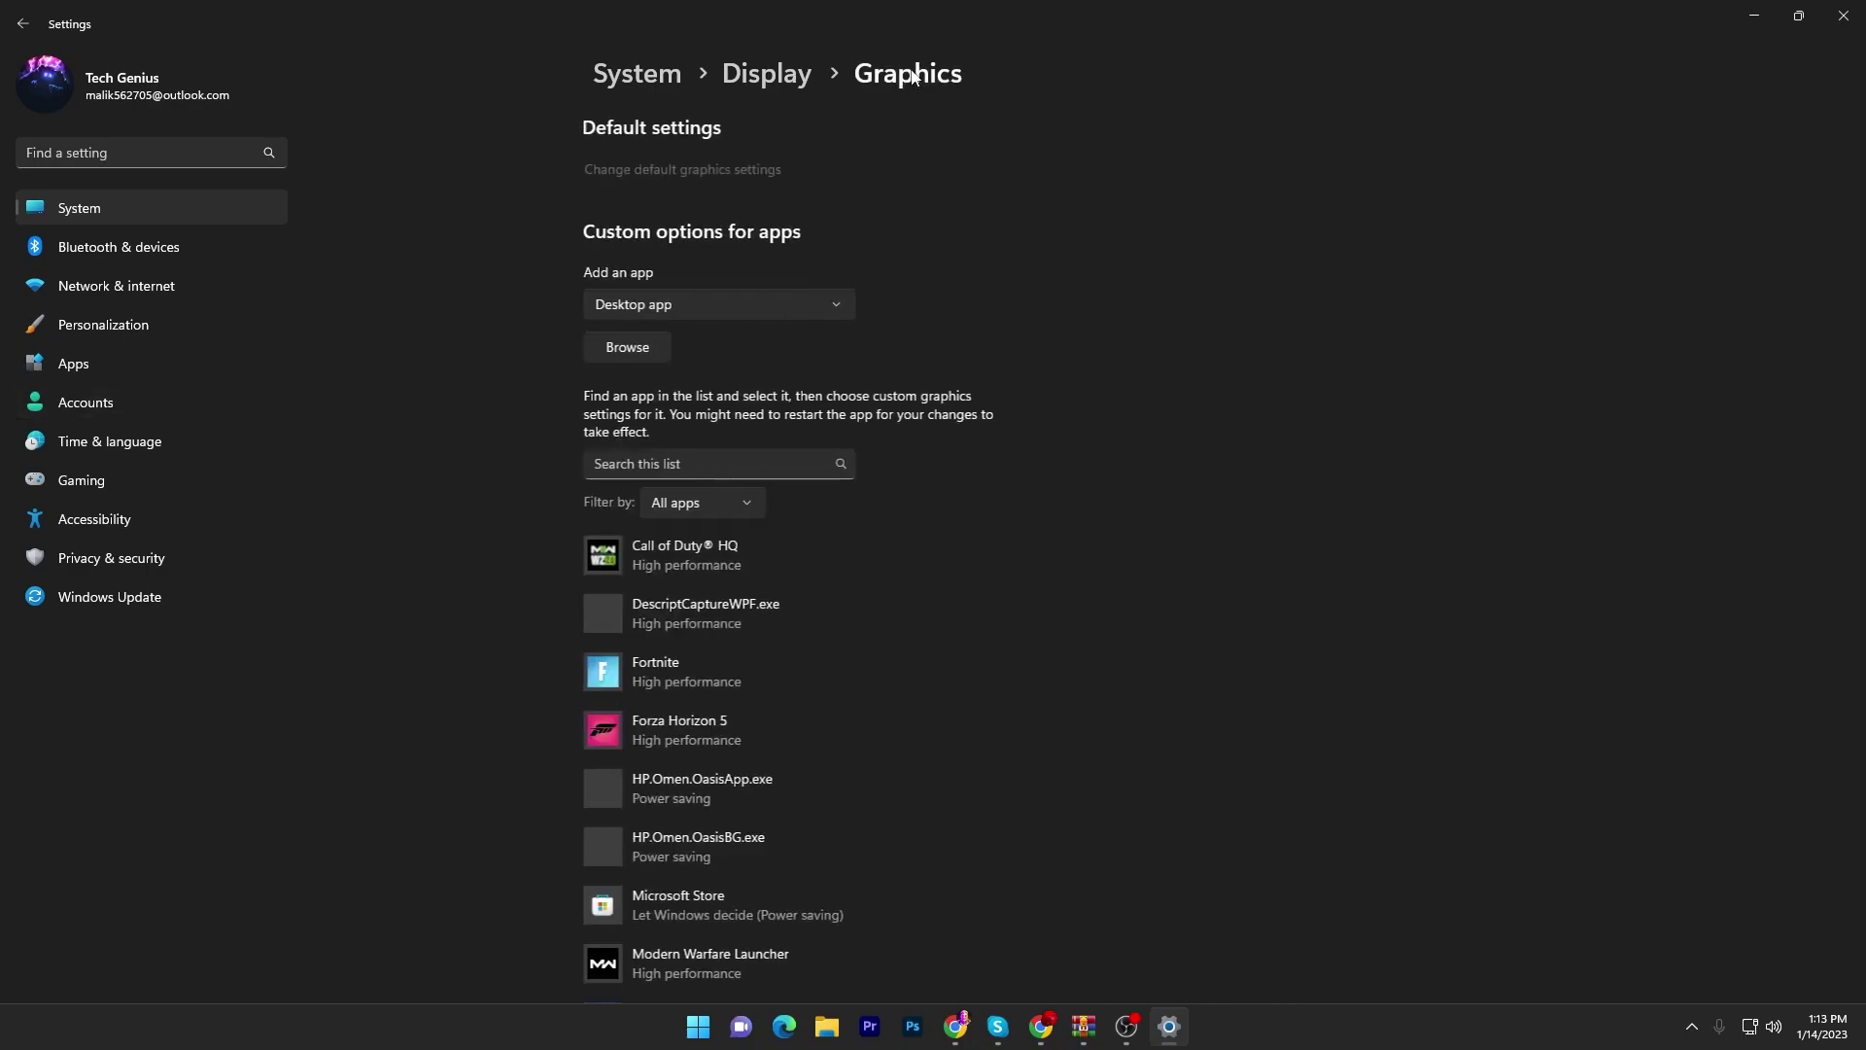
pyautogui.click(644, 348)
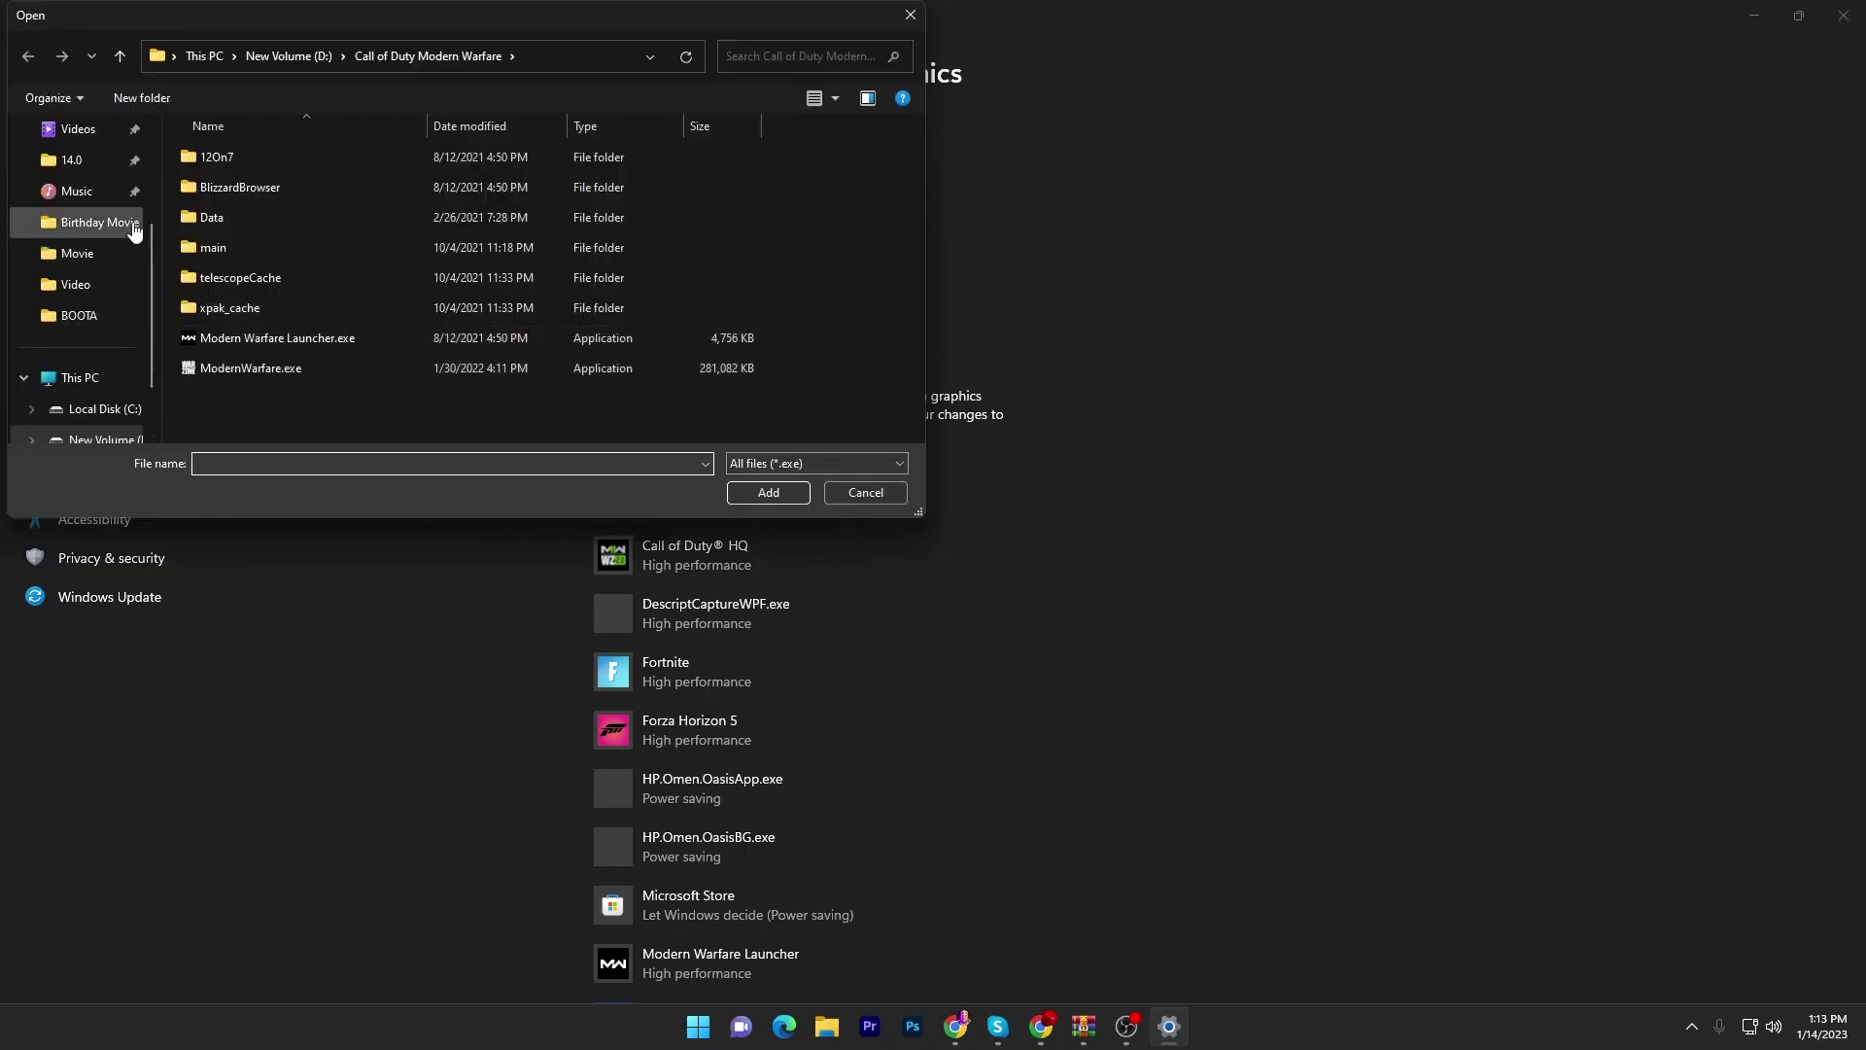
pyautogui.press('Escape')
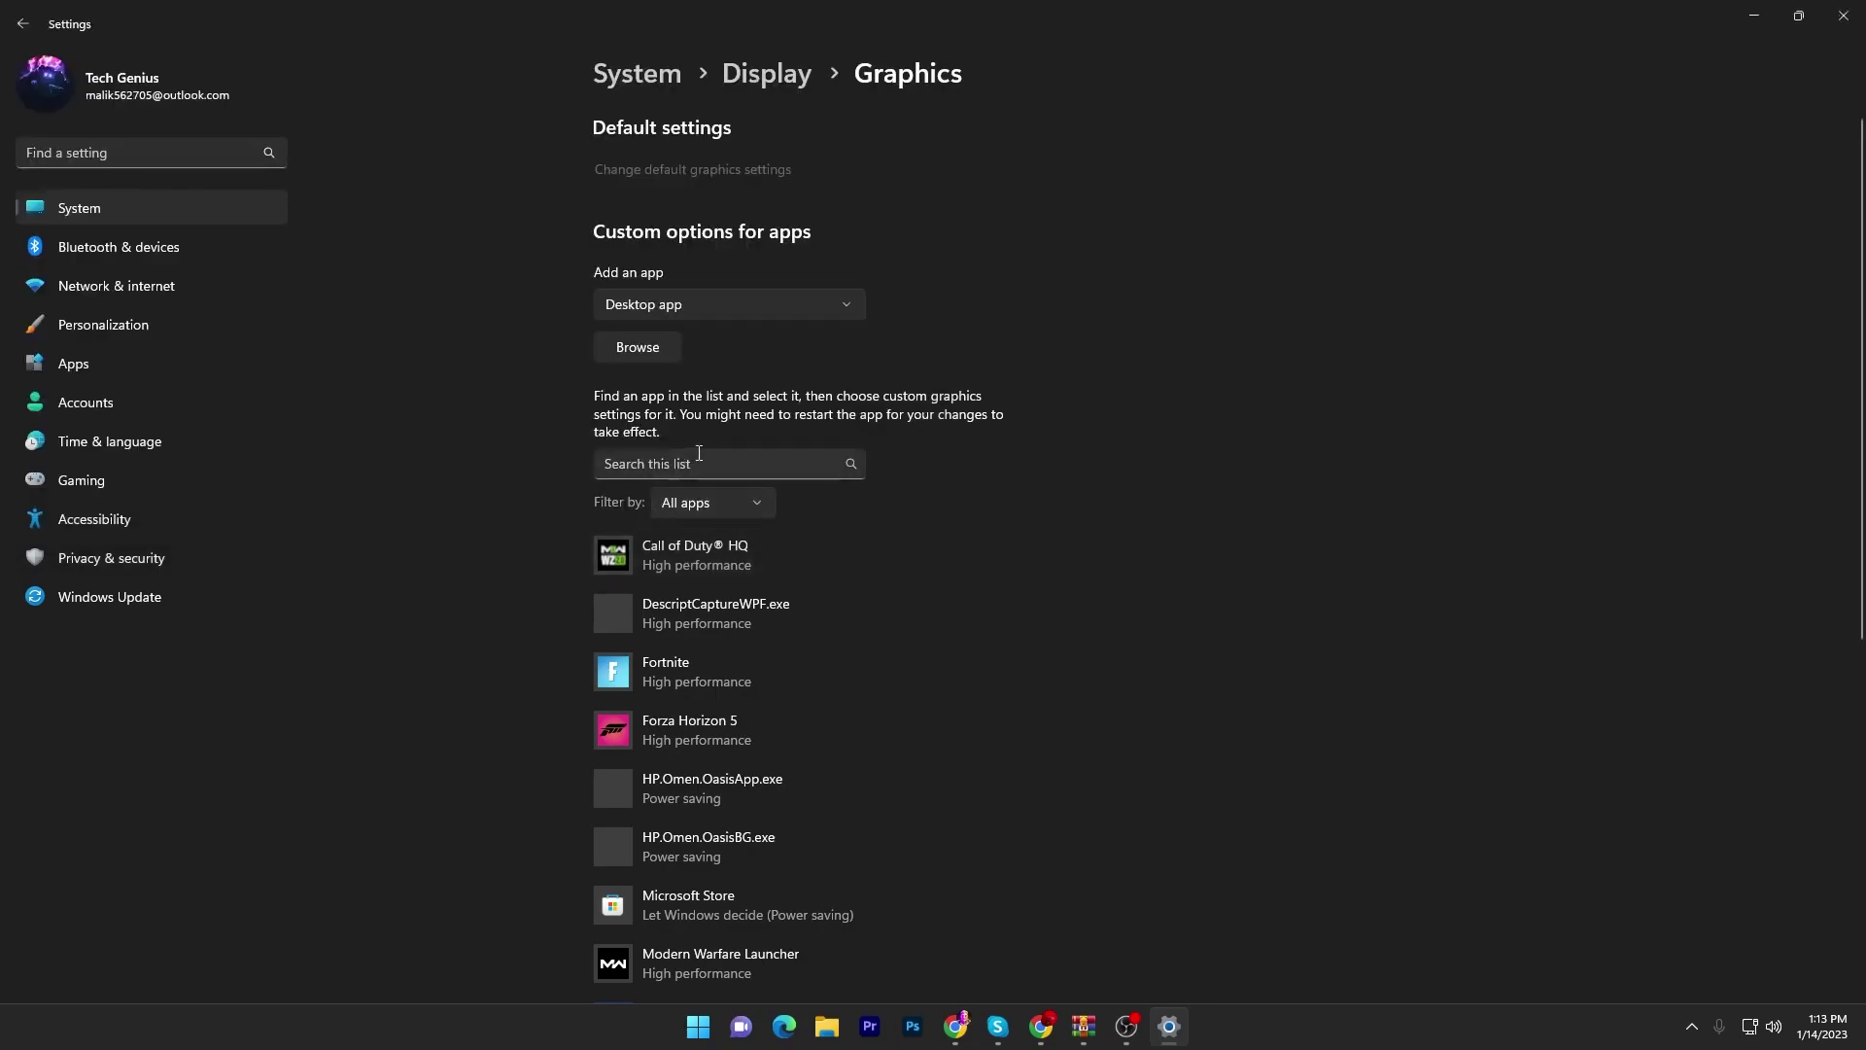
pyautogui.click(651, 680)
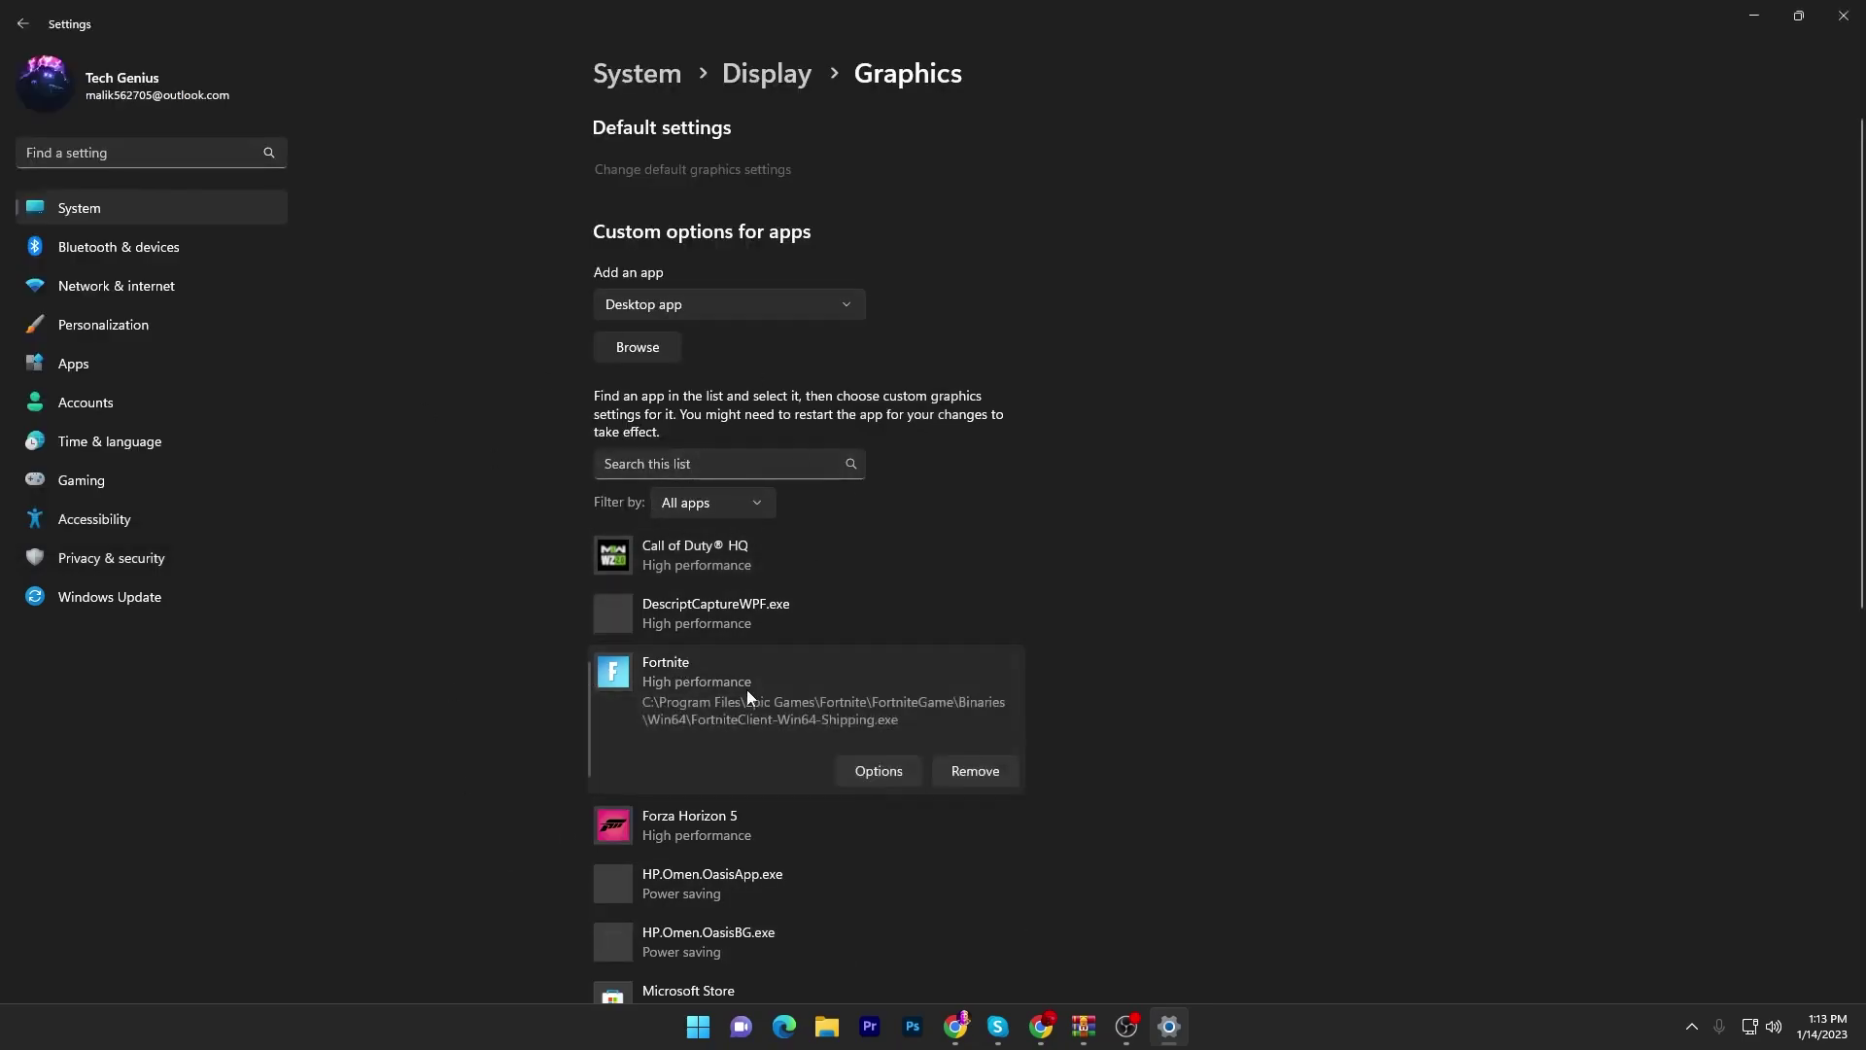
pyautogui.click(896, 773)
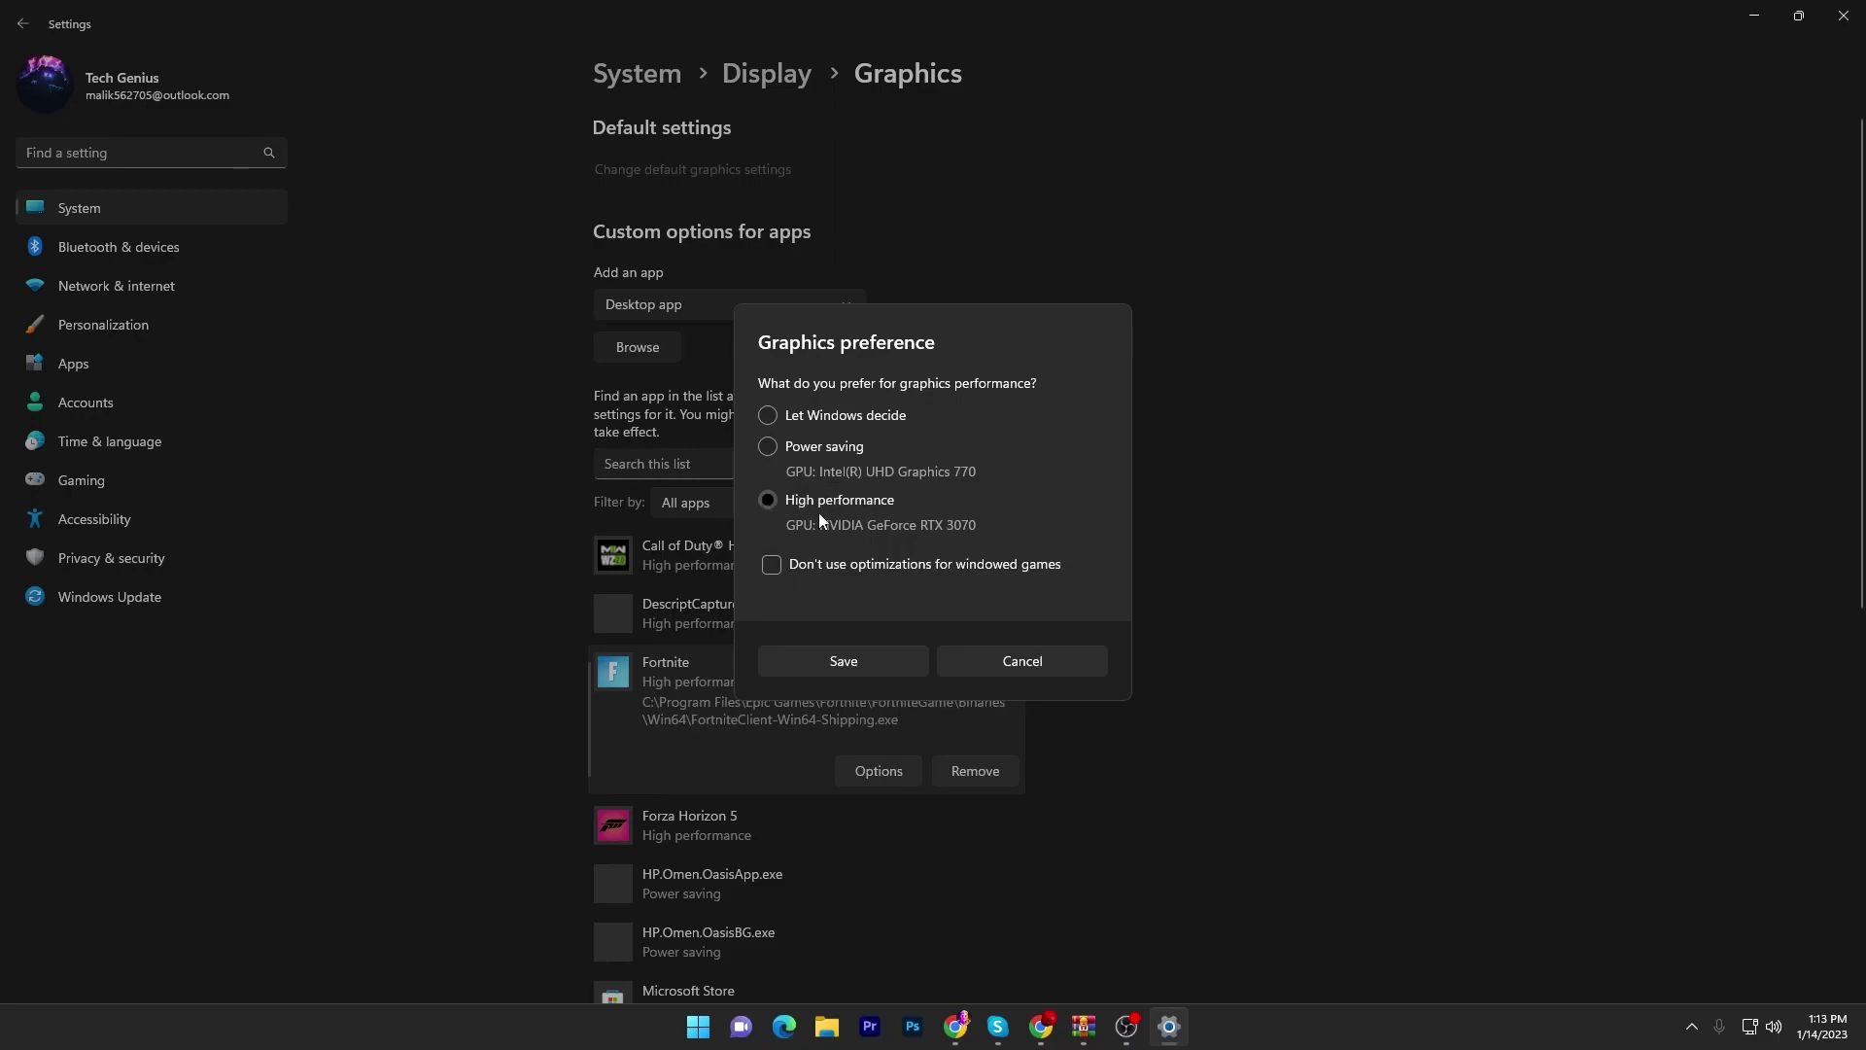
pyautogui.click(849, 661)
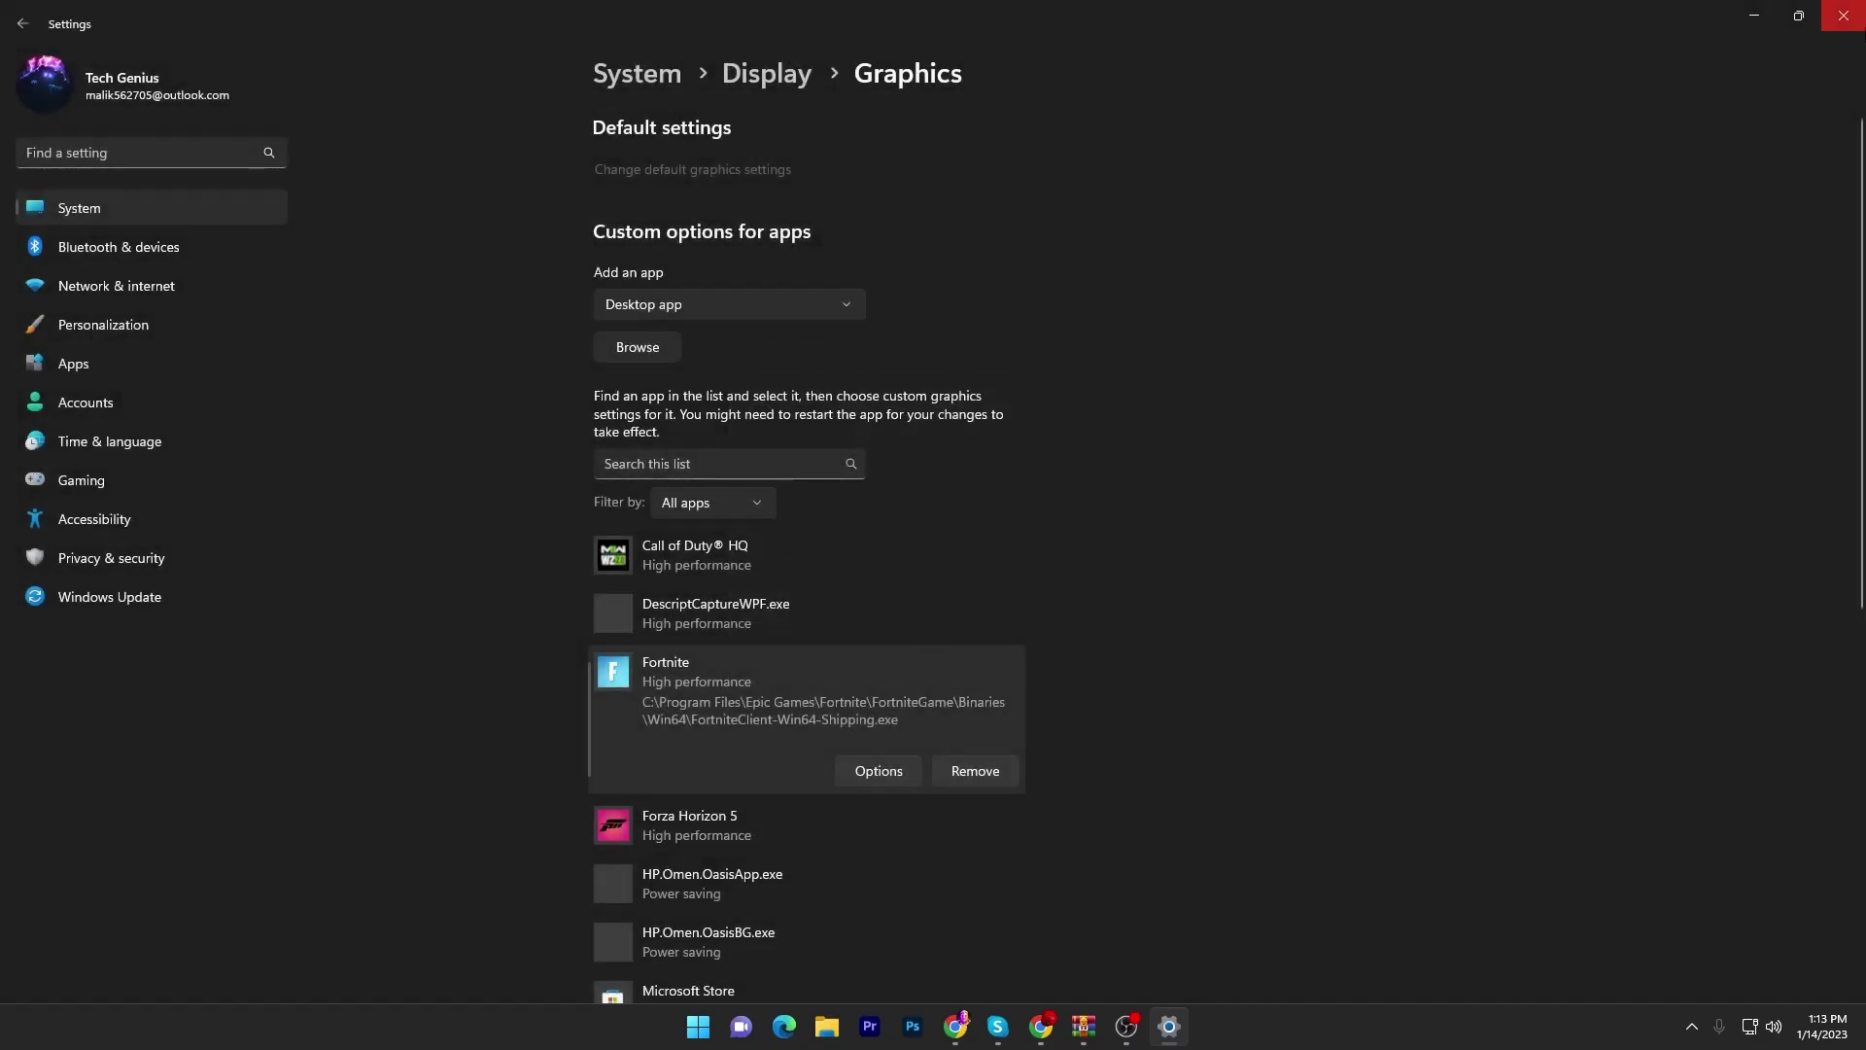
pyautogui.click(1844, 16)
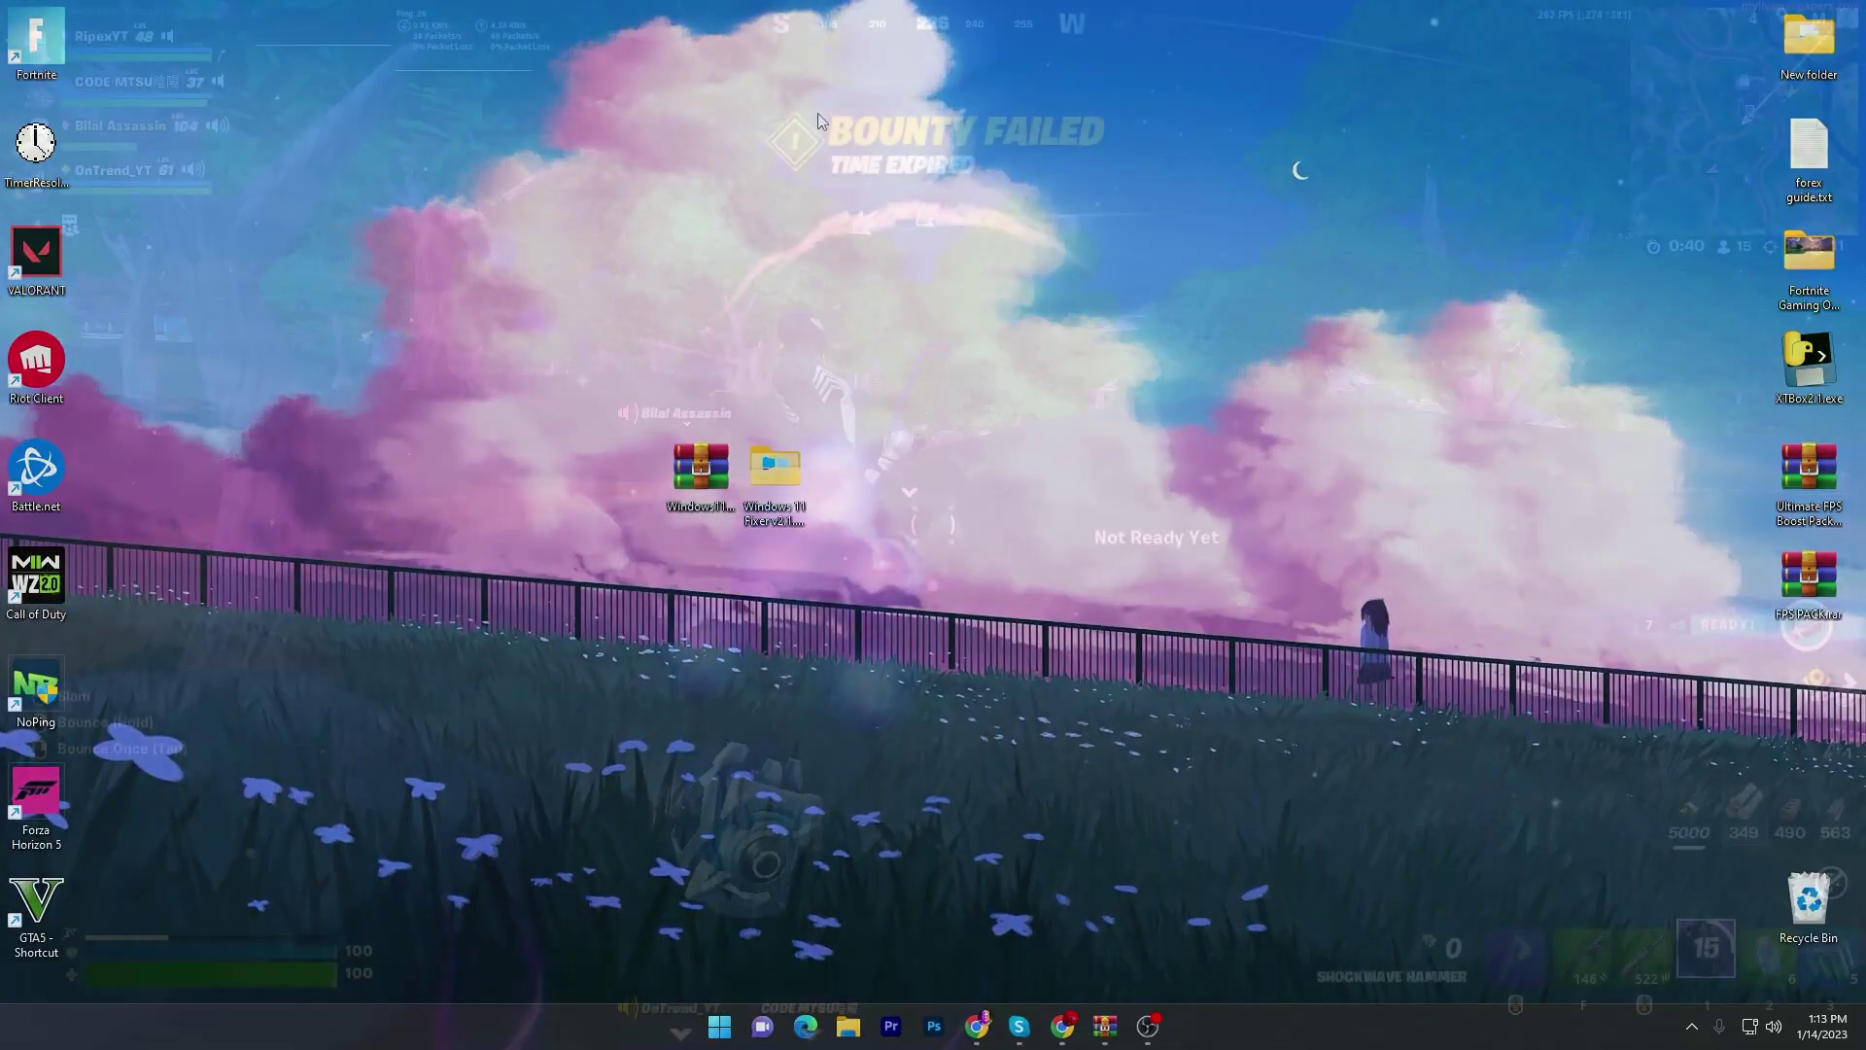